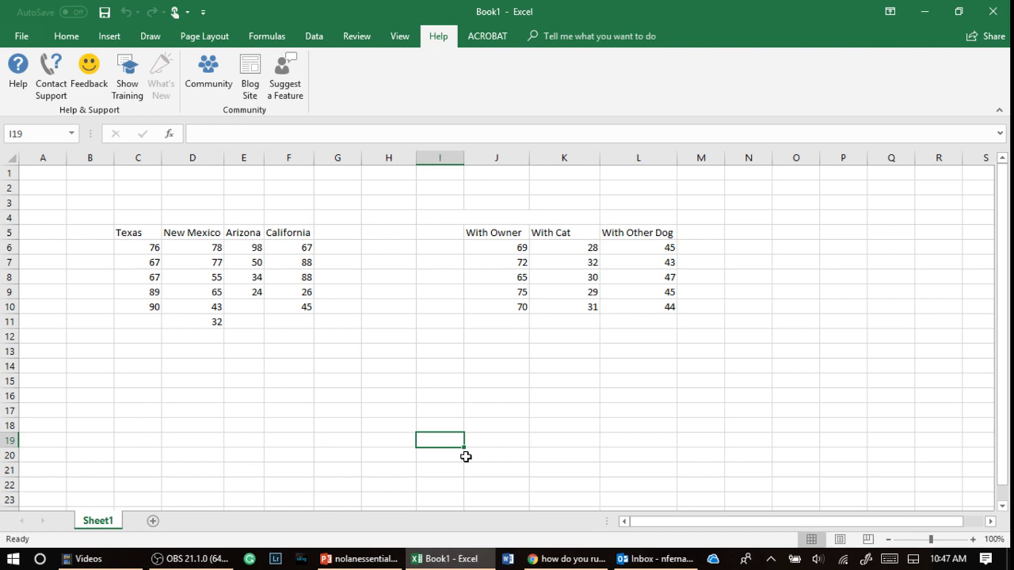
# - Show the Data ribbon commands above the state scores and dog tail-wag tables
pyautogui.click(317, 35)
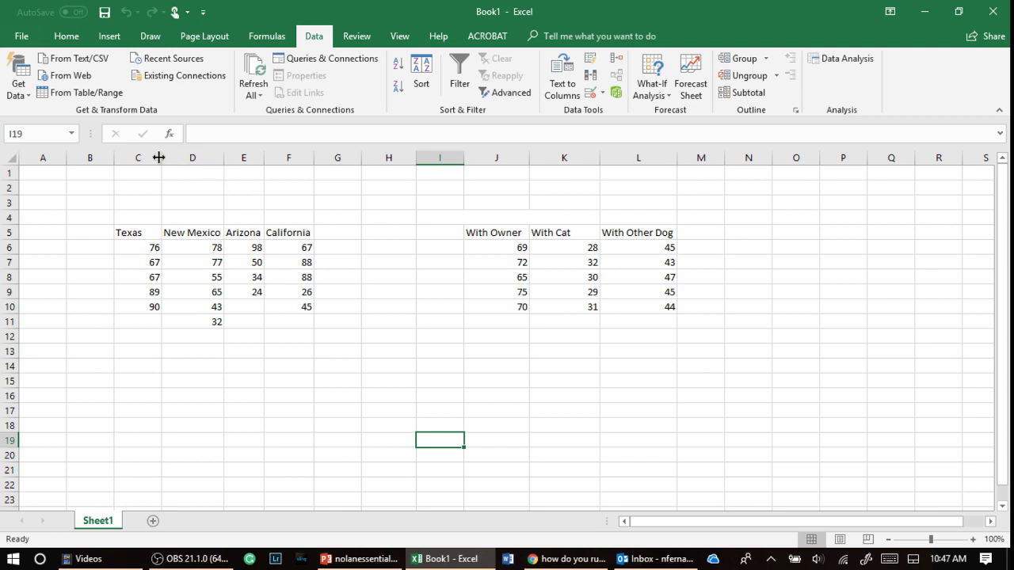
# - Narrow column C to fit the Texas scores, then select the Texas, New Mexico and Arizona values
pyautogui.moveTo(156, 158); pyautogui.dragTo(145, 158)
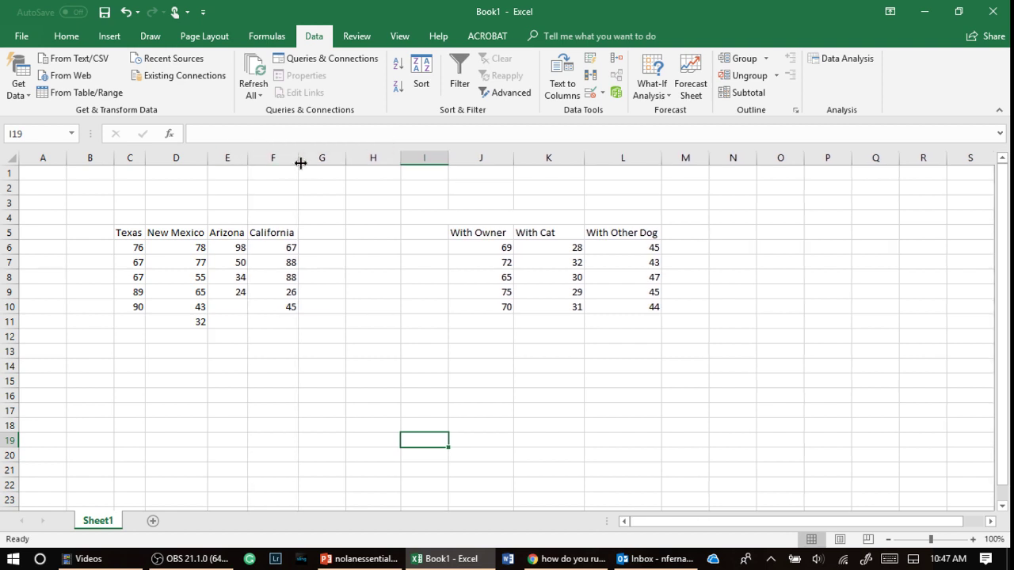
pyautogui.click(328, 268)
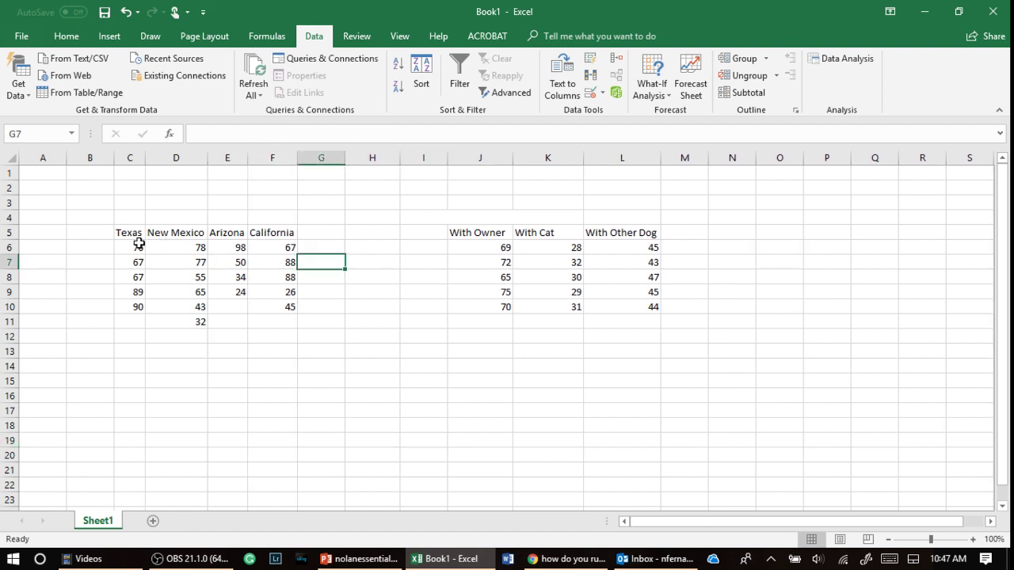
pyautogui.moveTo(135, 247); pyautogui.dragTo(133, 309)
pyautogui.moveTo(202, 246); pyautogui.dragTo(209, 319)
# - Compare the uneven Arizona and New Mexico columns (empty E10, E11, extra 32), then select C4:F4
pyautogui.click(230, 254)
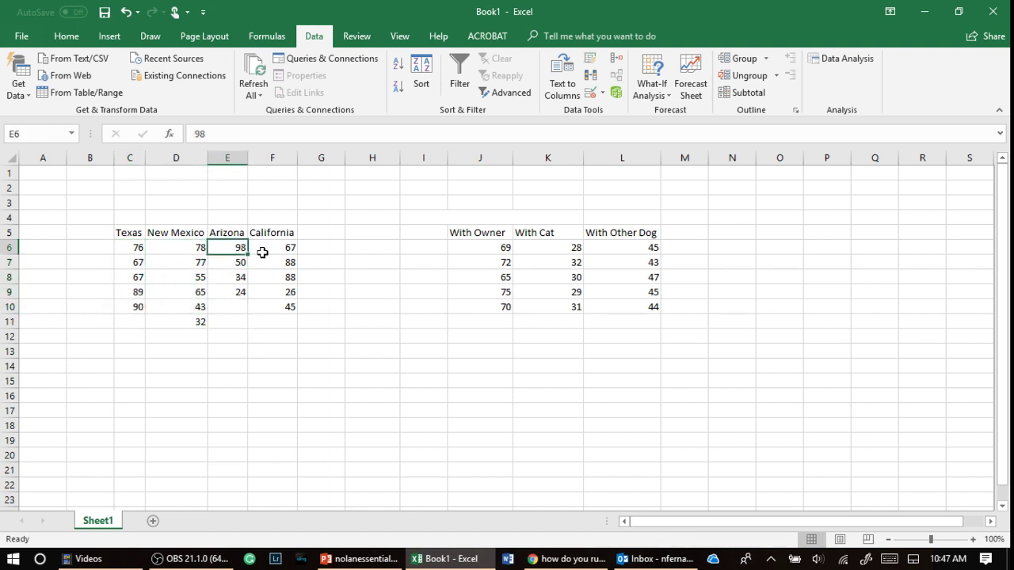
pyautogui.click(238, 306)
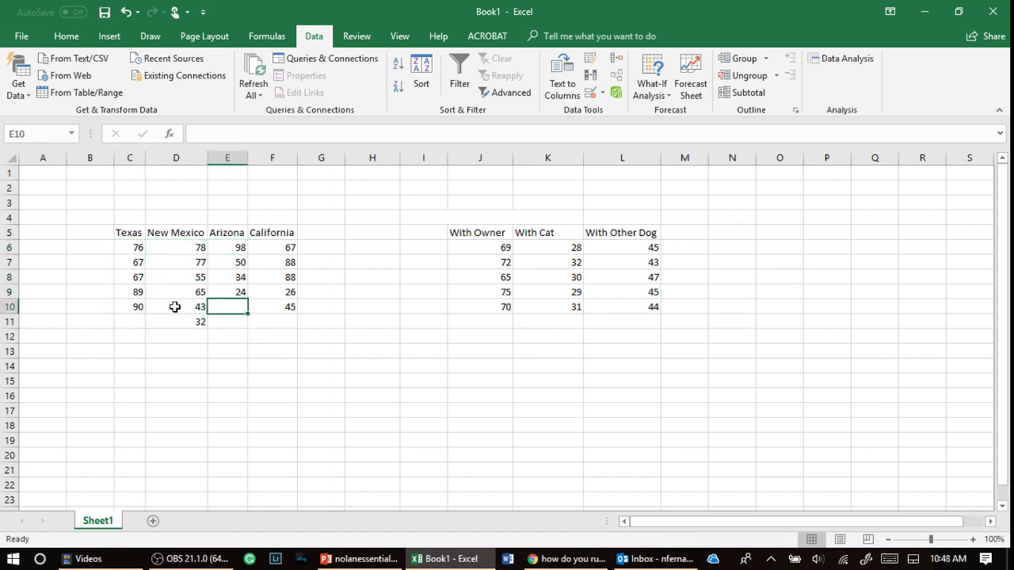
pyautogui.click(174, 306)
pyautogui.click(177, 319)
pyautogui.click(232, 319)
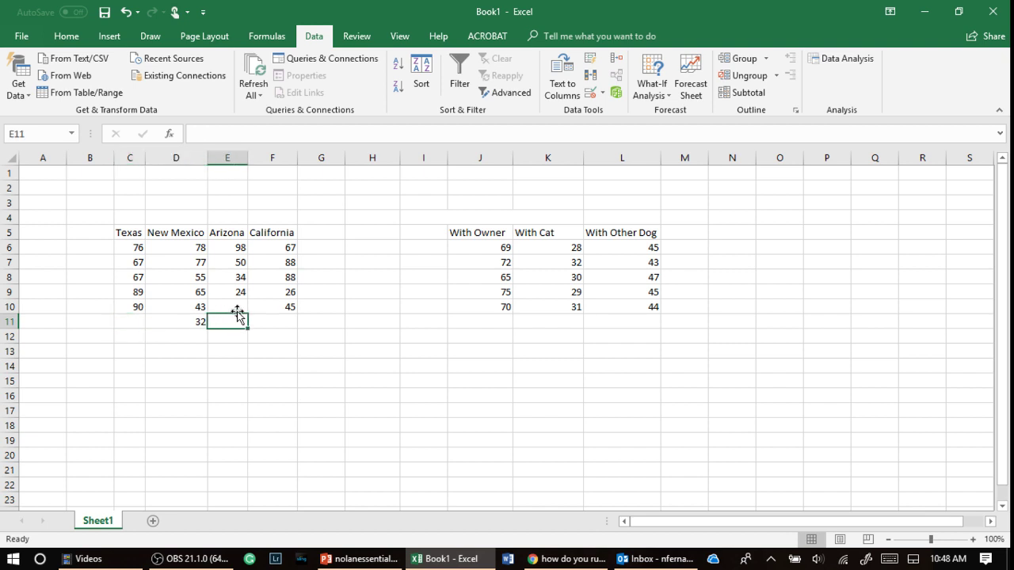
pyautogui.click(238, 306)
pyautogui.moveTo(134, 220); pyautogui.dragTo(292, 216)
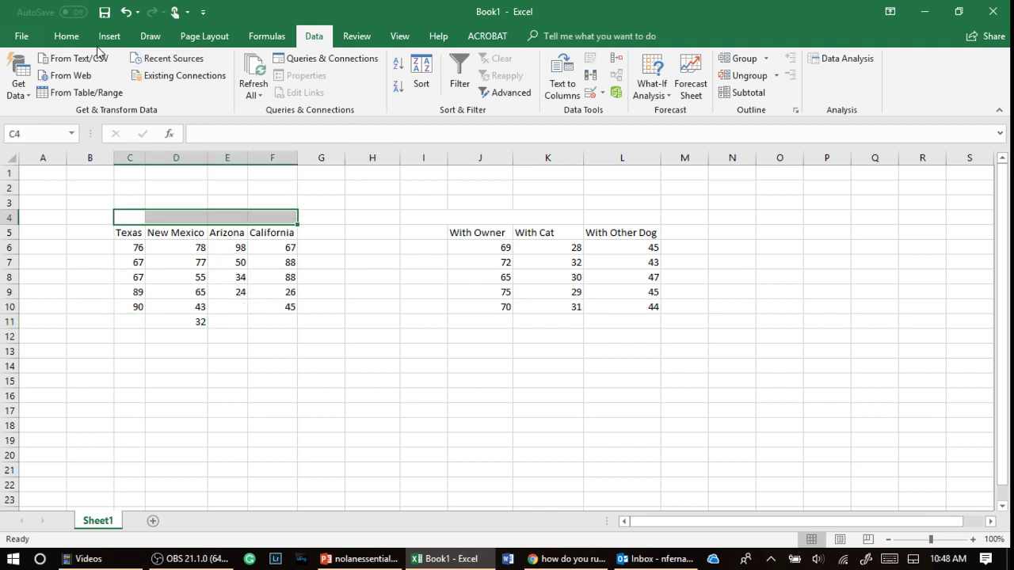
# - Merge and centre C4:F4 and enter the title 'One-Way Between Groups ANOVA'
pyautogui.click(70, 37)
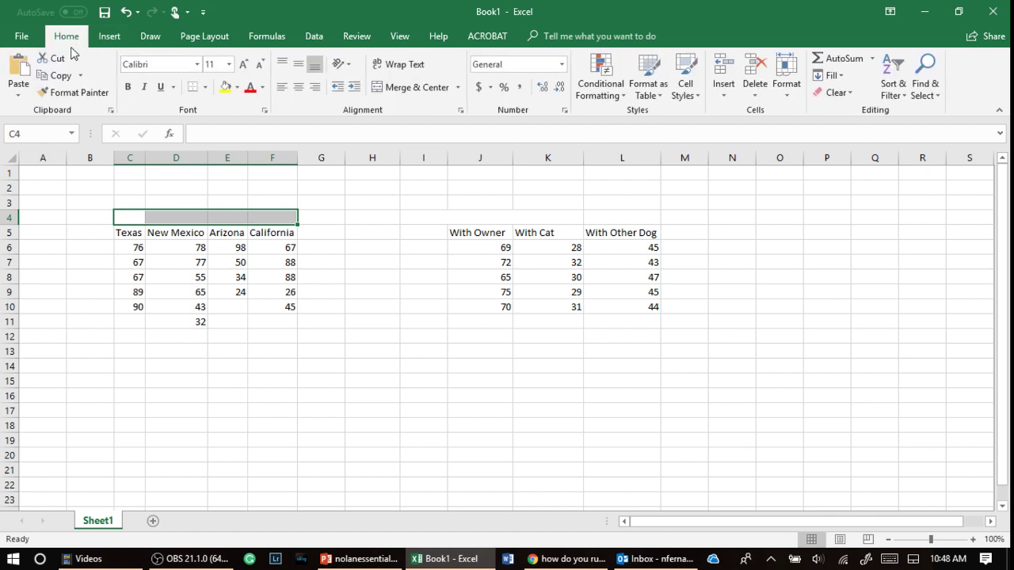
pyautogui.click(423, 93)
pyautogui.write('One')
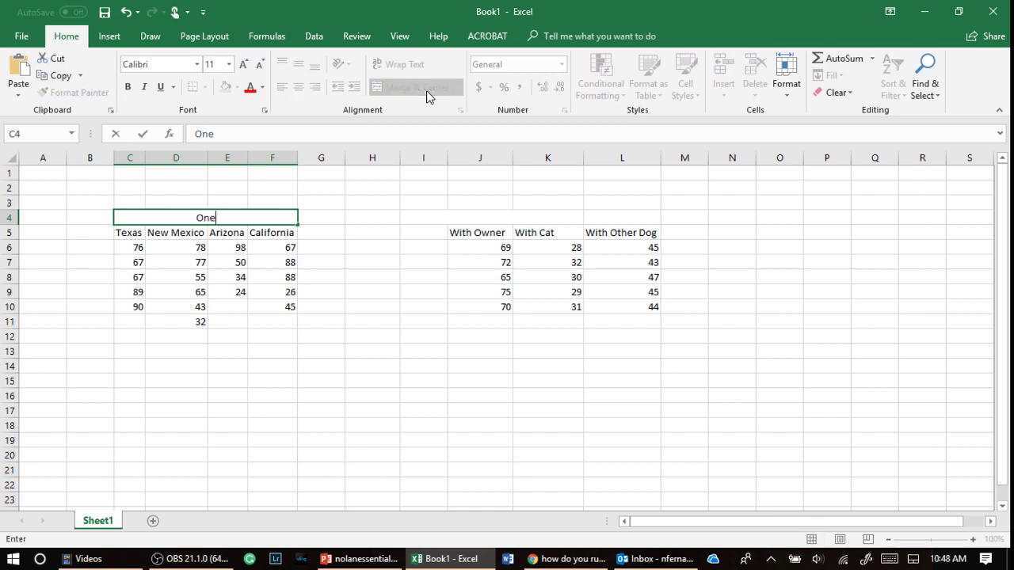
pyautogui.write('-Way')
pyautogui.write('Betwe')
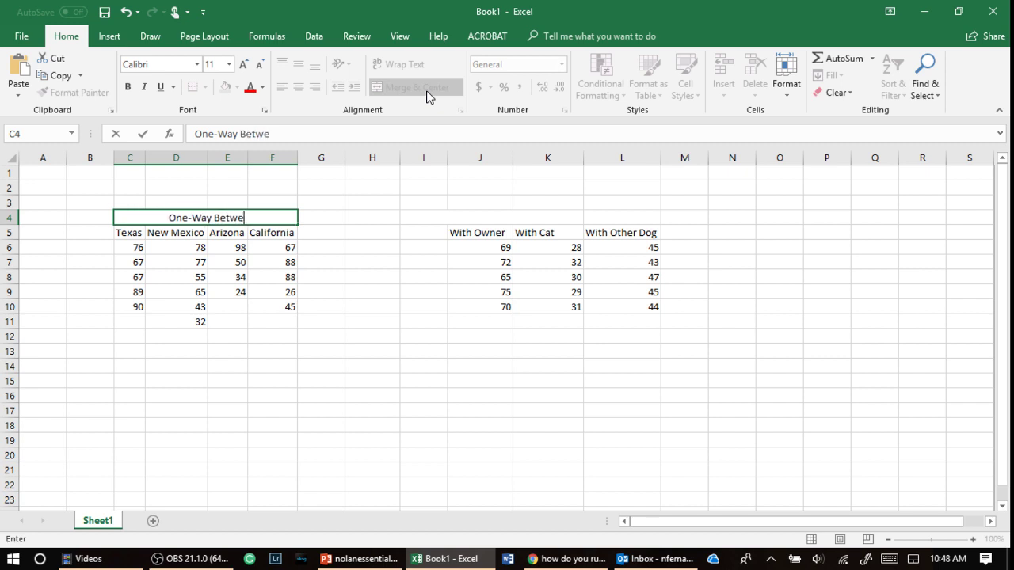
pyautogui.write('en Groups ')
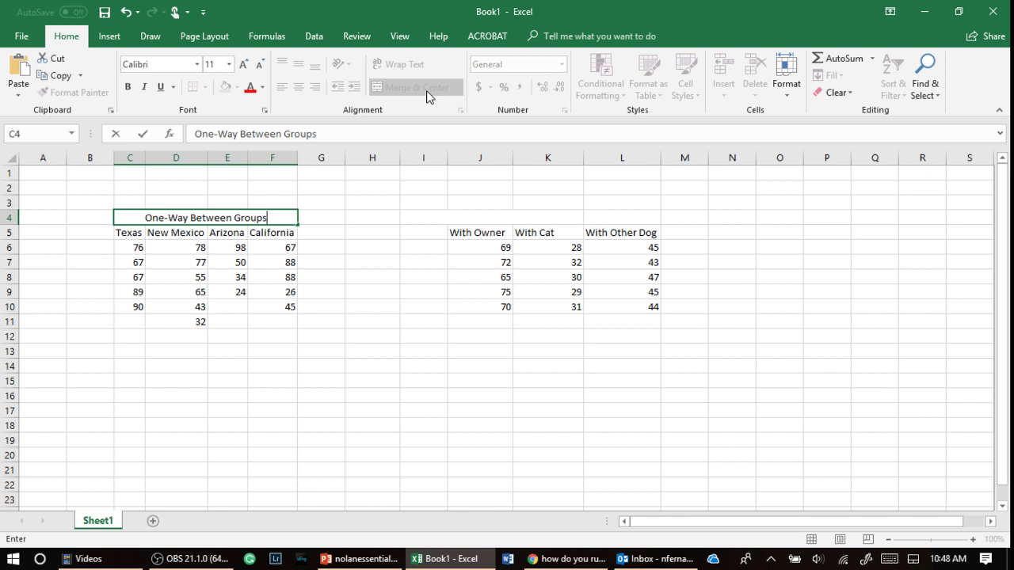
pyautogui.write('ANOVA')
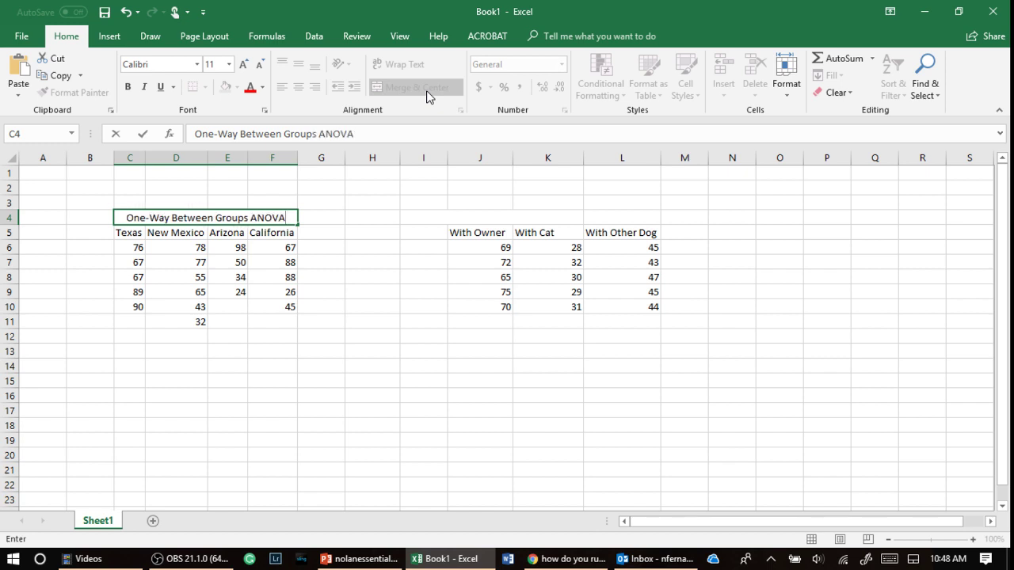
pyautogui.press('Return')
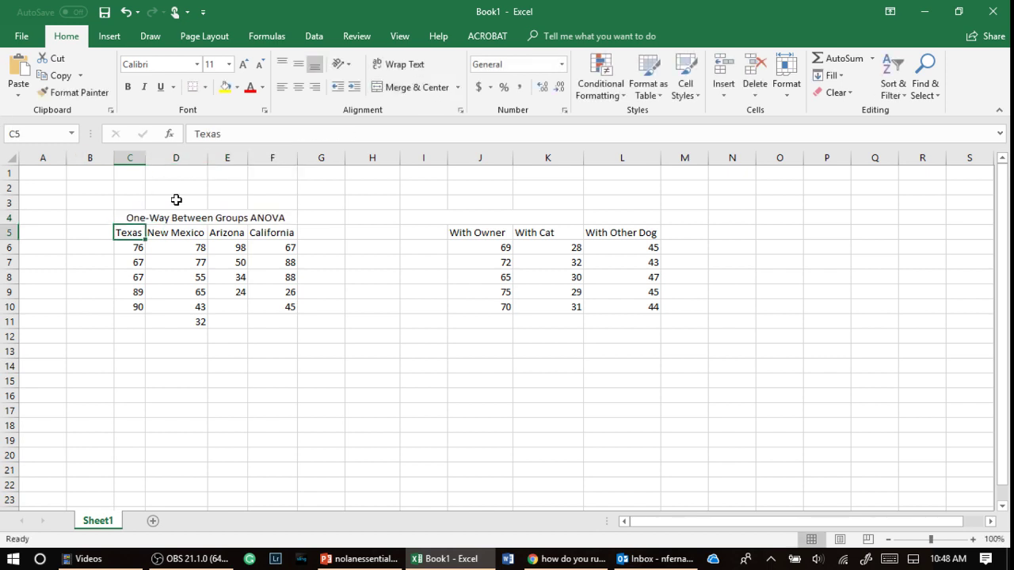
pyautogui.click(130, 246)
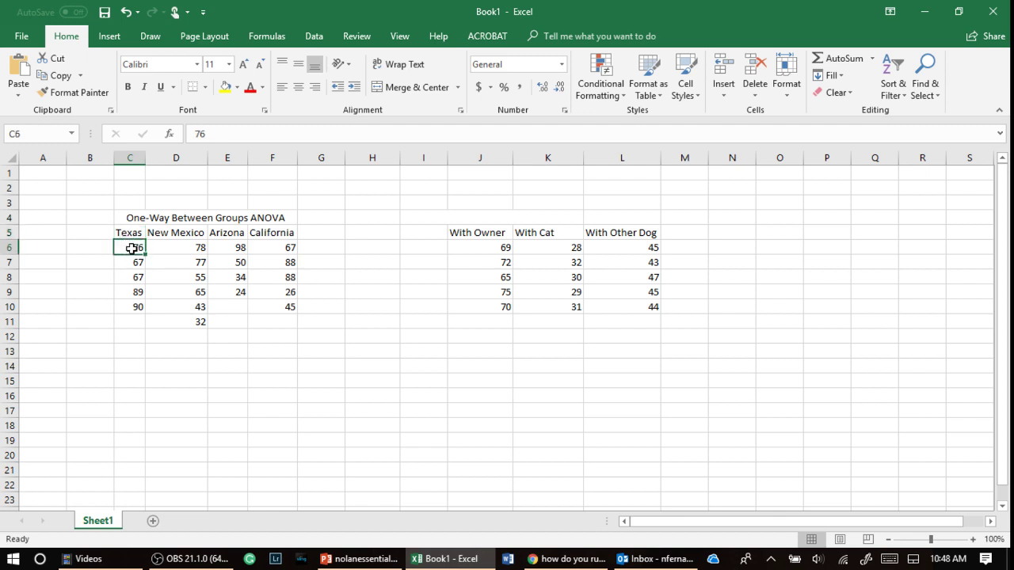
pyautogui.click(177, 247)
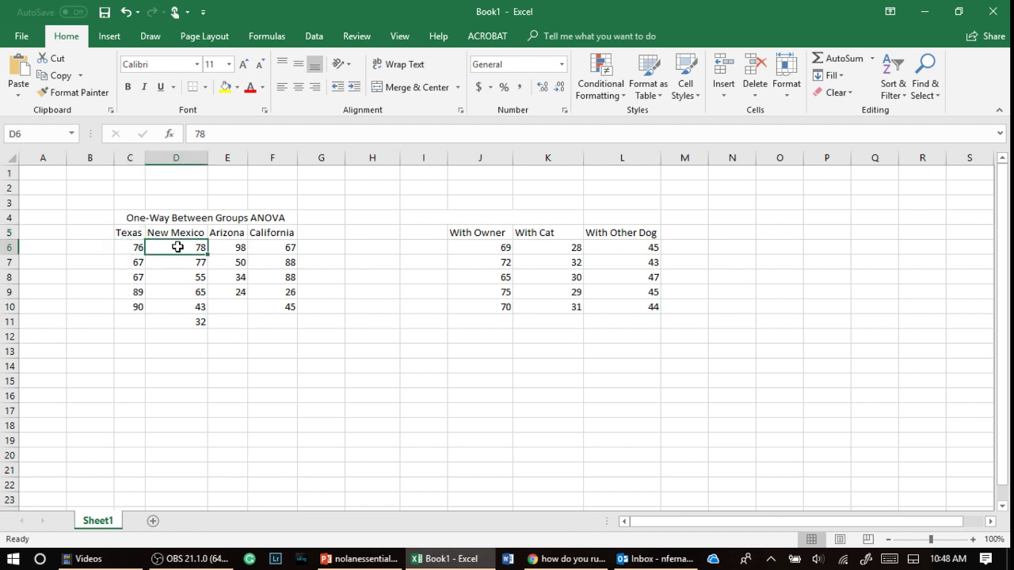
pyautogui.click(192, 262)
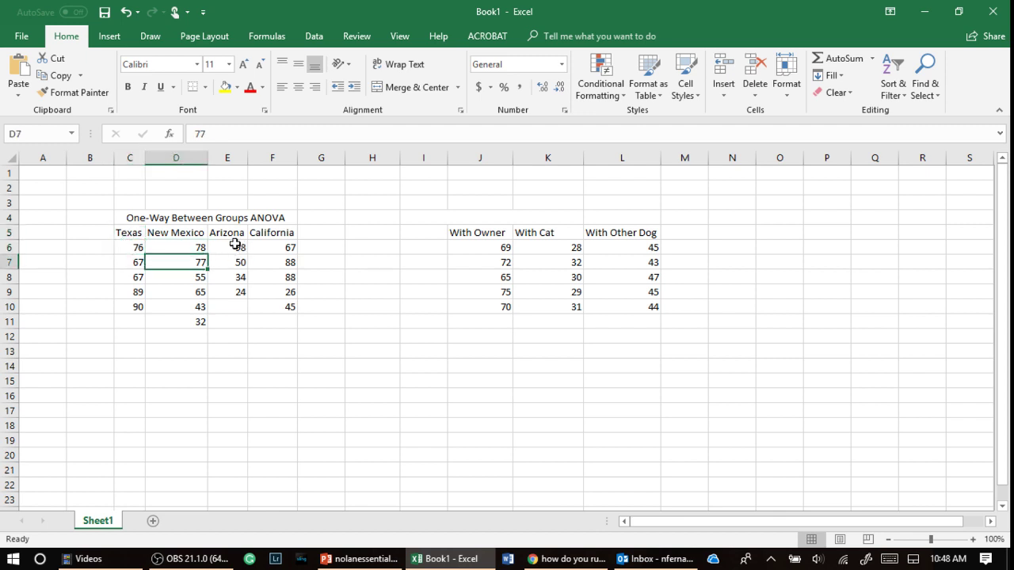
pyautogui.click(234, 244)
pyautogui.click(269, 253)
pyautogui.click(277, 277)
pyautogui.click(285, 291)
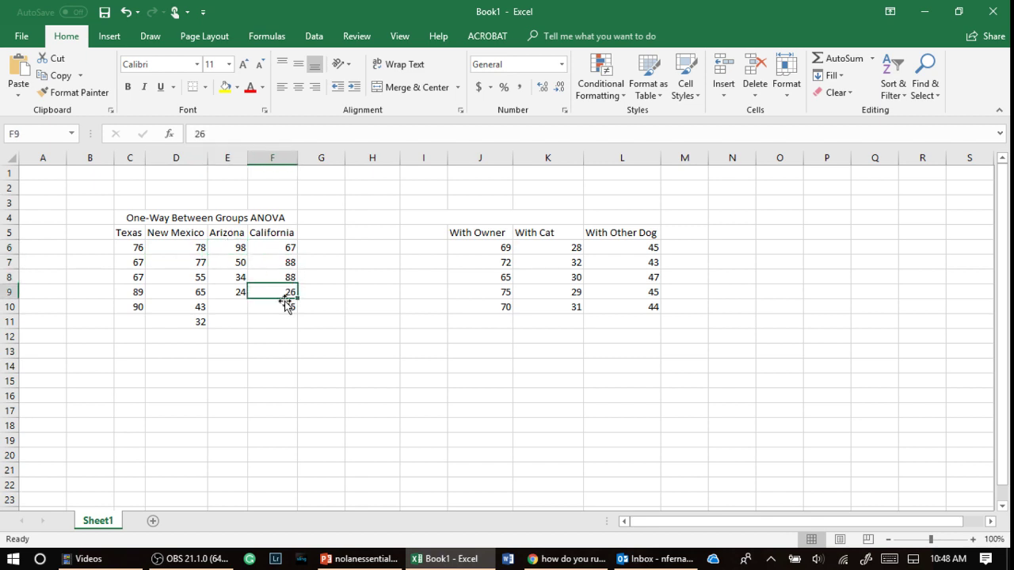
pyautogui.click(351, 271)
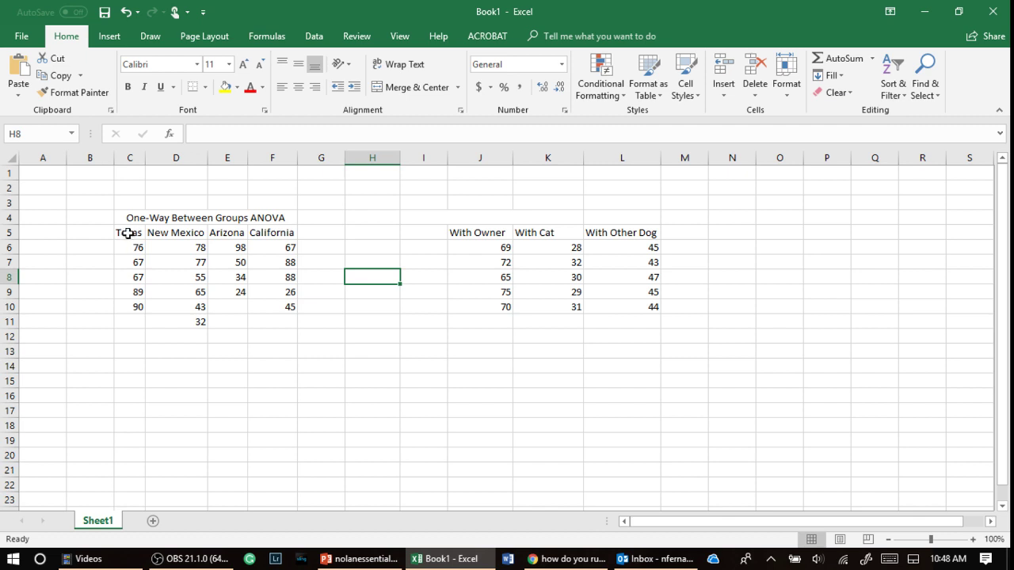
pyautogui.moveTo(127, 233); pyautogui.dragTo(138, 308)
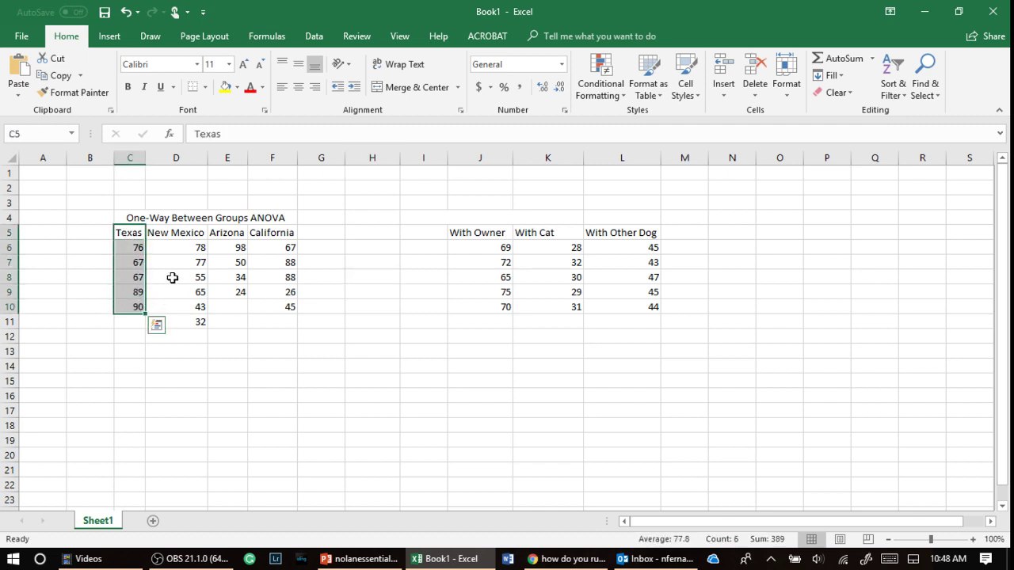
pyautogui.click(172, 233)
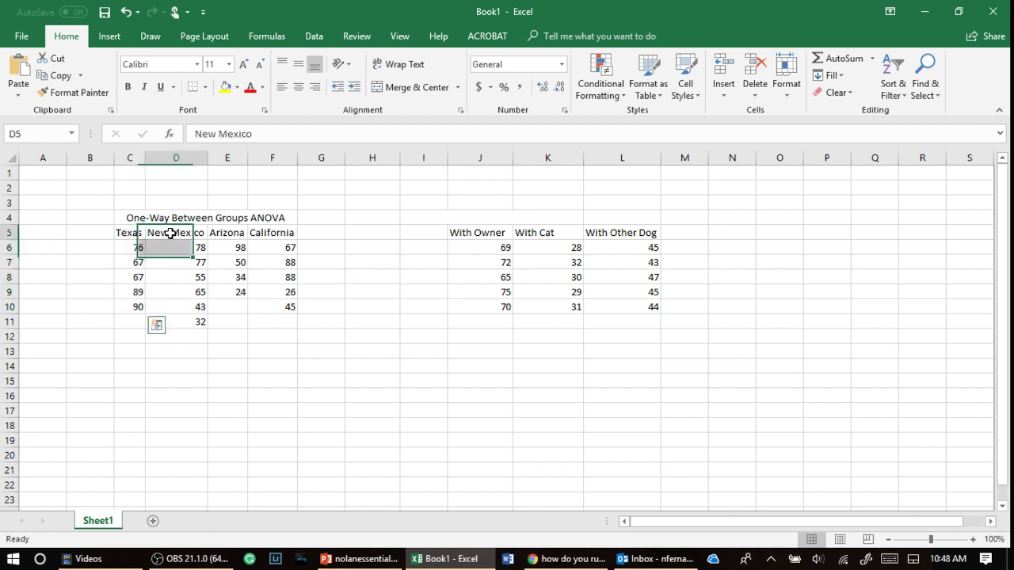
pyautogui.click(231, 237)
pyautogui.click(271, 238)
pyautogui.click(327, 291)
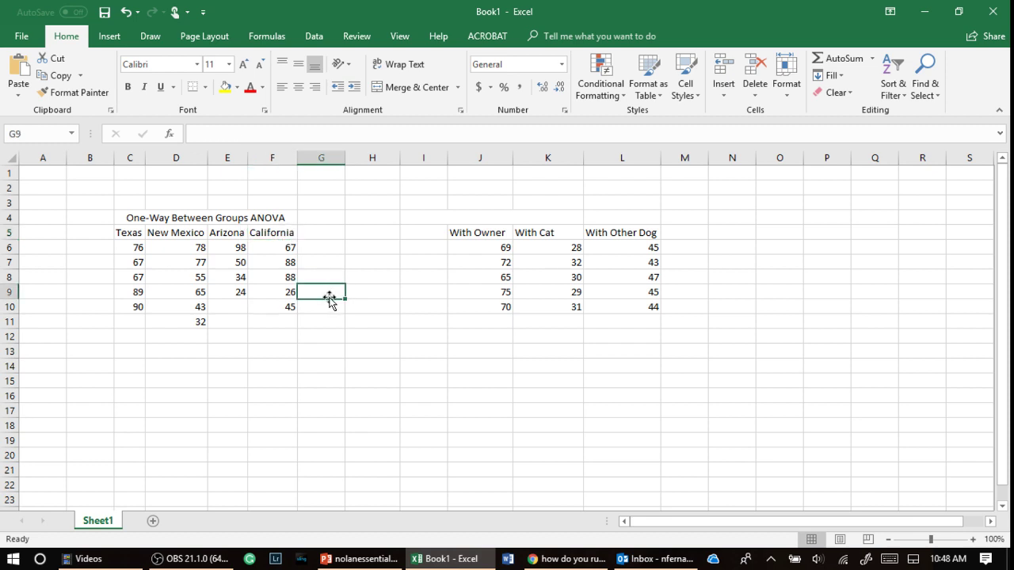
pyautogui.click(122, 232)
pyautogui.click(153, 232)
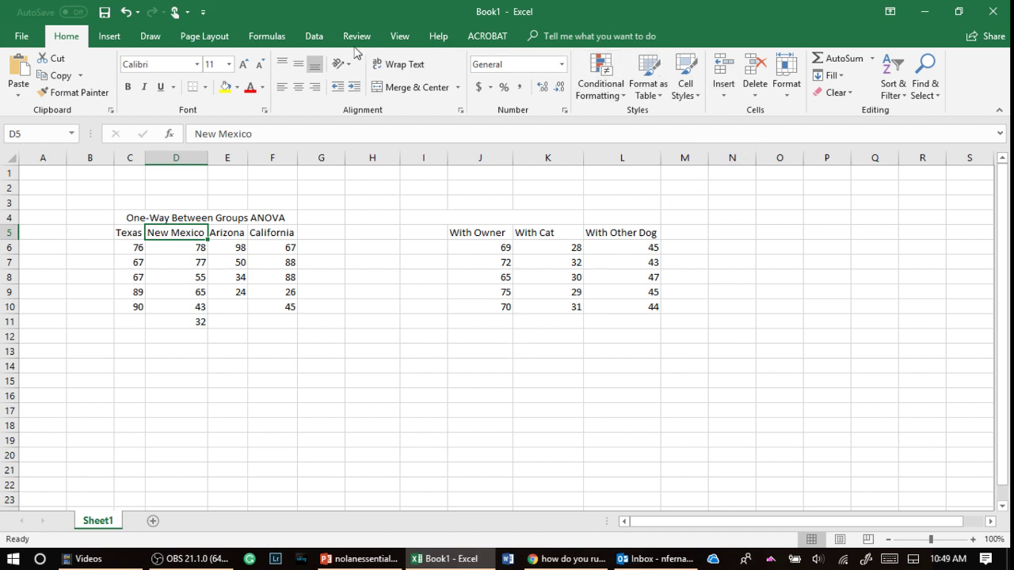
# - Open the Data Analysis tool list from the Data ribbon
pyautogui.click(313, 36)
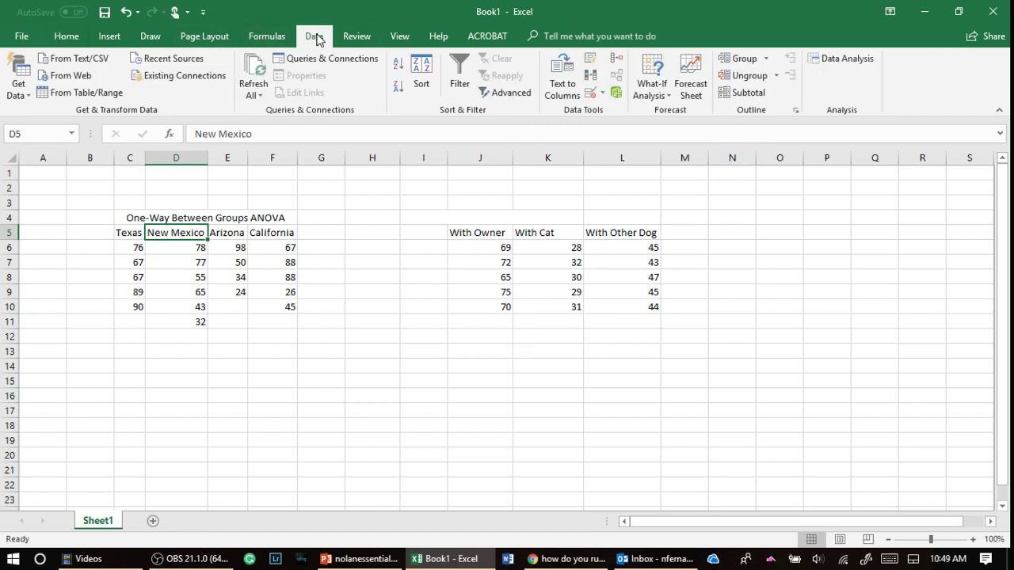
pyautogui.click(847, 60)
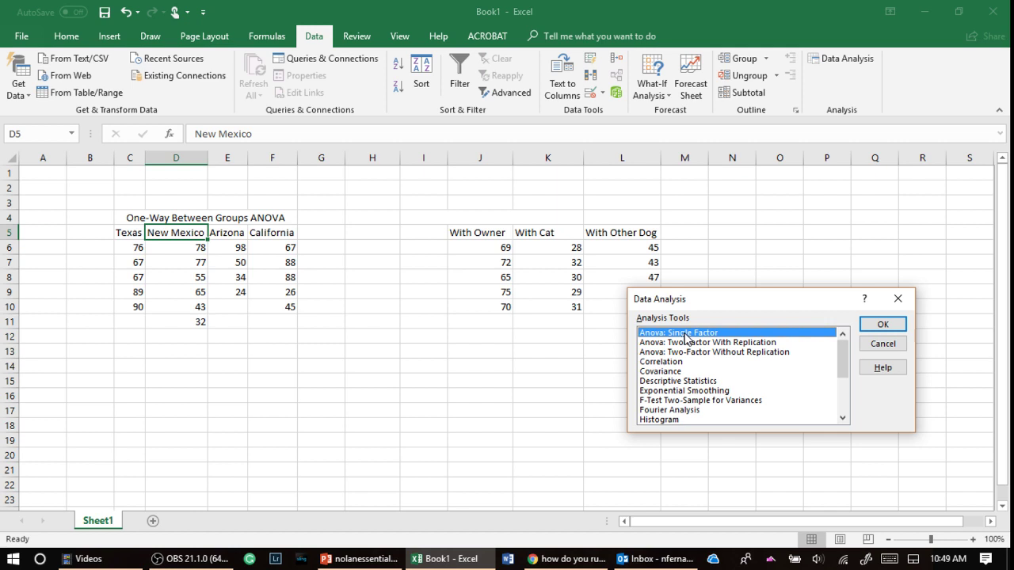
# - Choose Anova: Single Factor and set the input range to the state table $C$5:$F$11
pyautogui.click(883, 324)
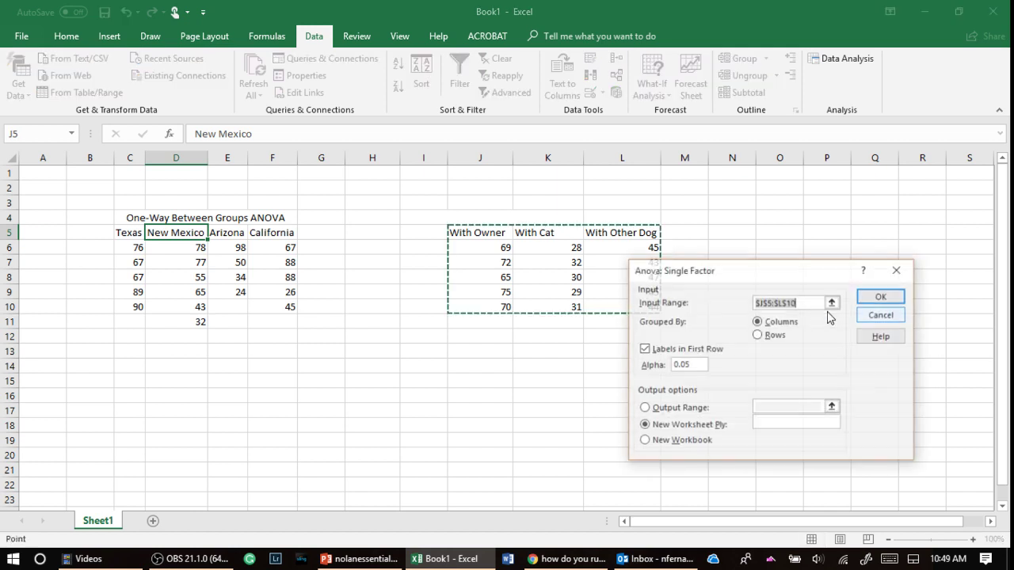
pyautogui.click(831, 302)
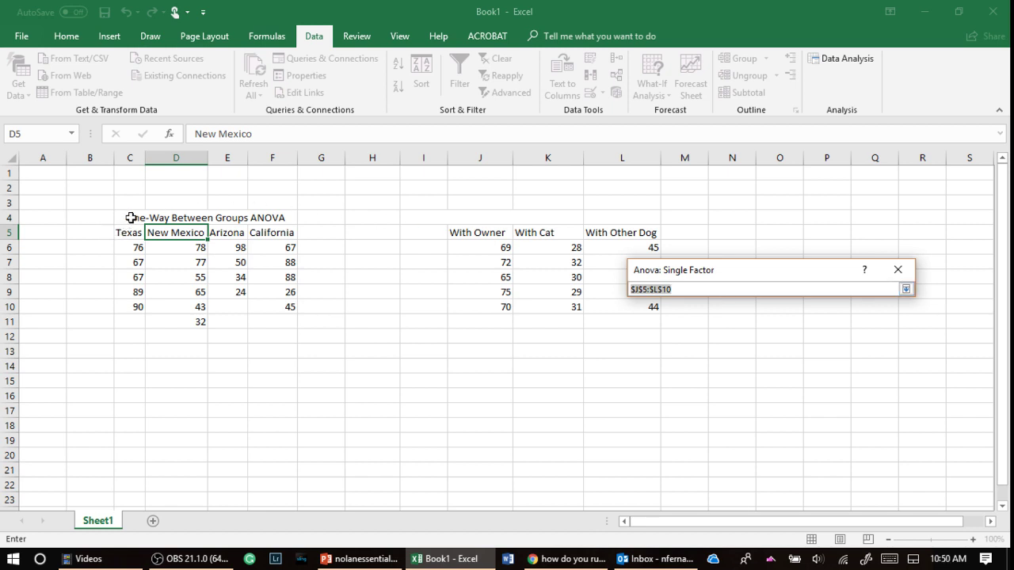
pyautogui.moveTo(123, 232); pyautogui.dragTo(272, 317)
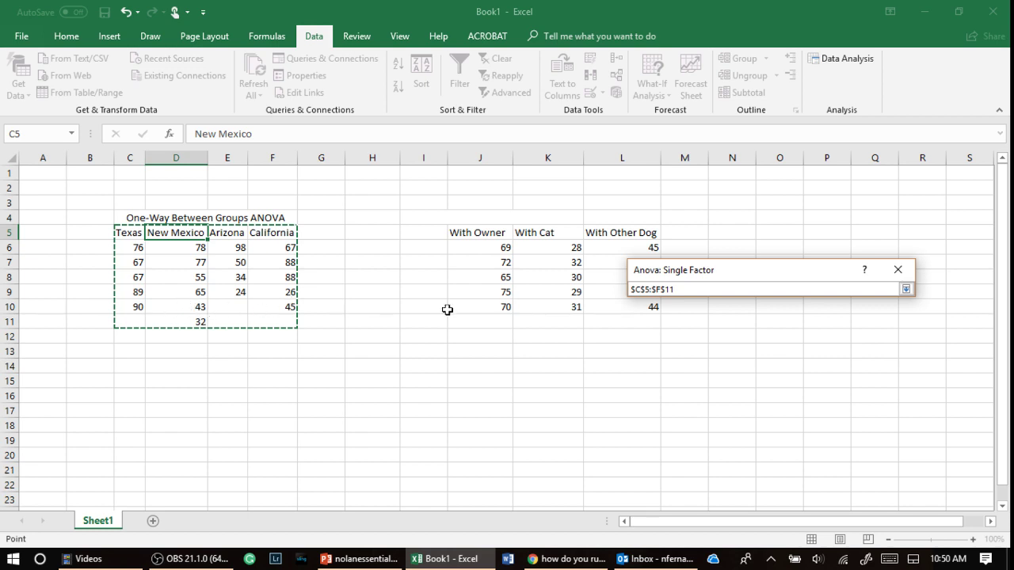
pyautogui.click(906, 289)
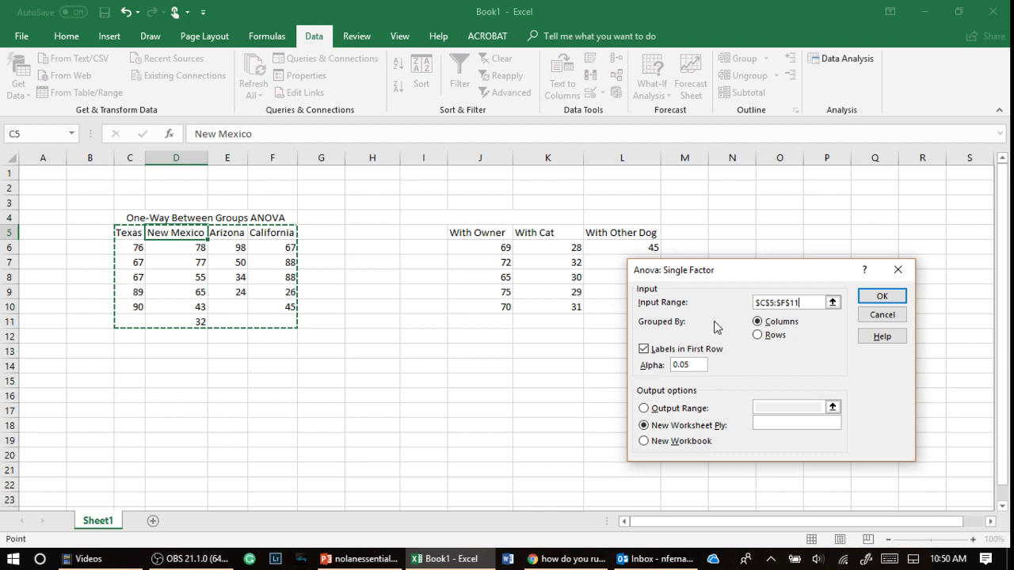
# - Group by columns, tick Labels in first row, and set the output range to cell B15
pyautogui.click(758, 335)
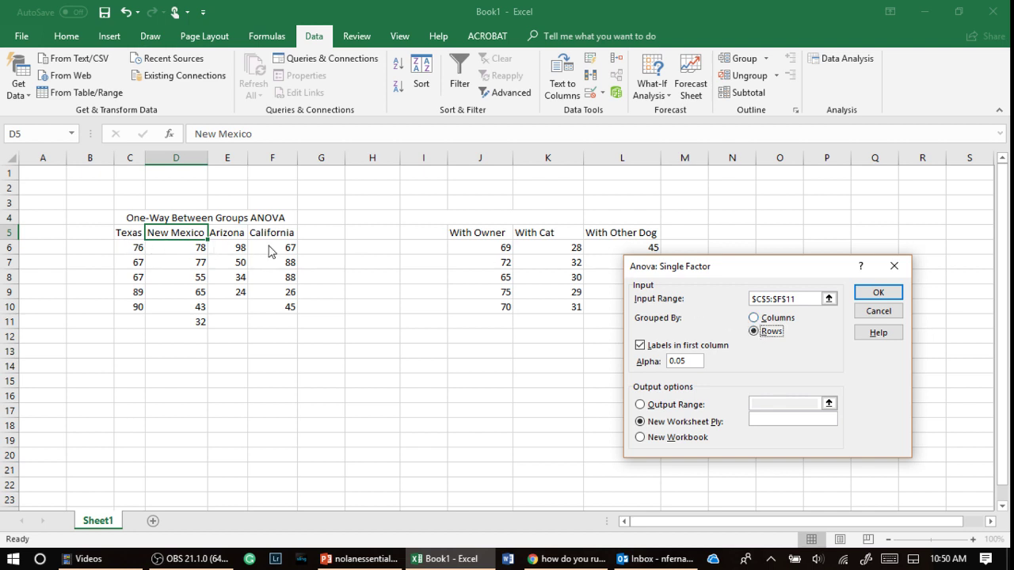
pyautogui.click(754, 318)
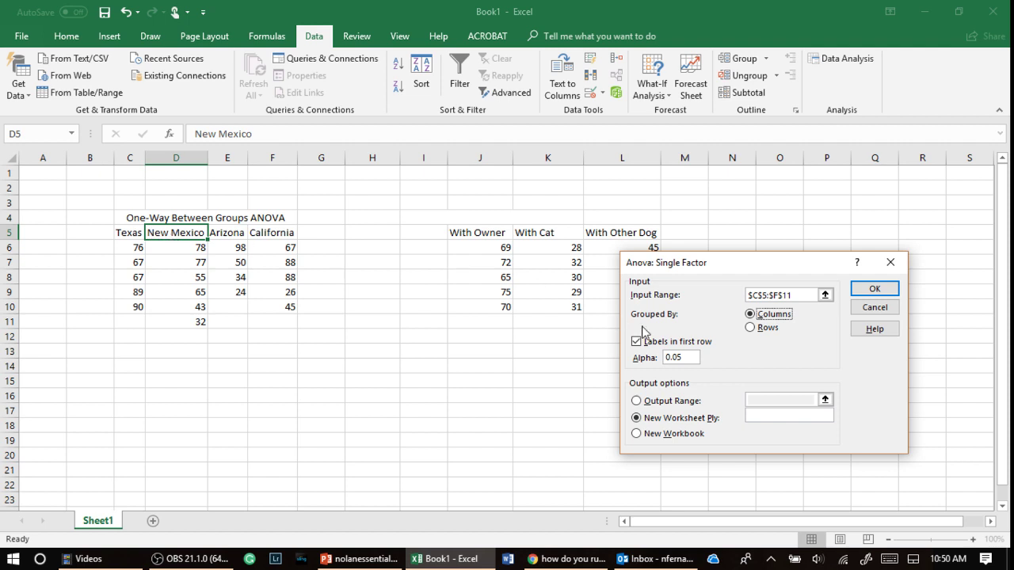
pyautogui.click(636, 343)
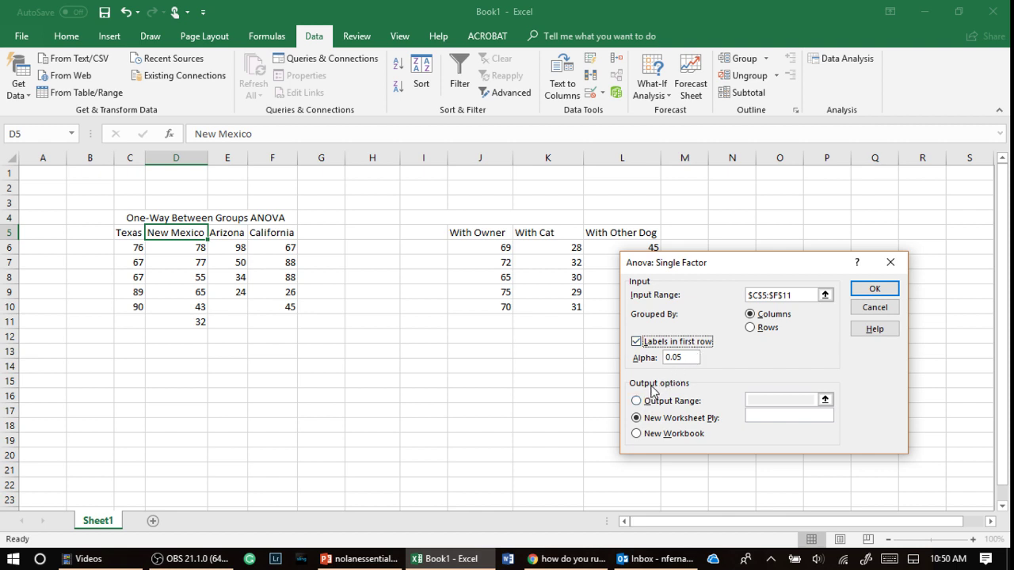
pyautogui.click(637, 401)
pyautogui.click(824, 400)
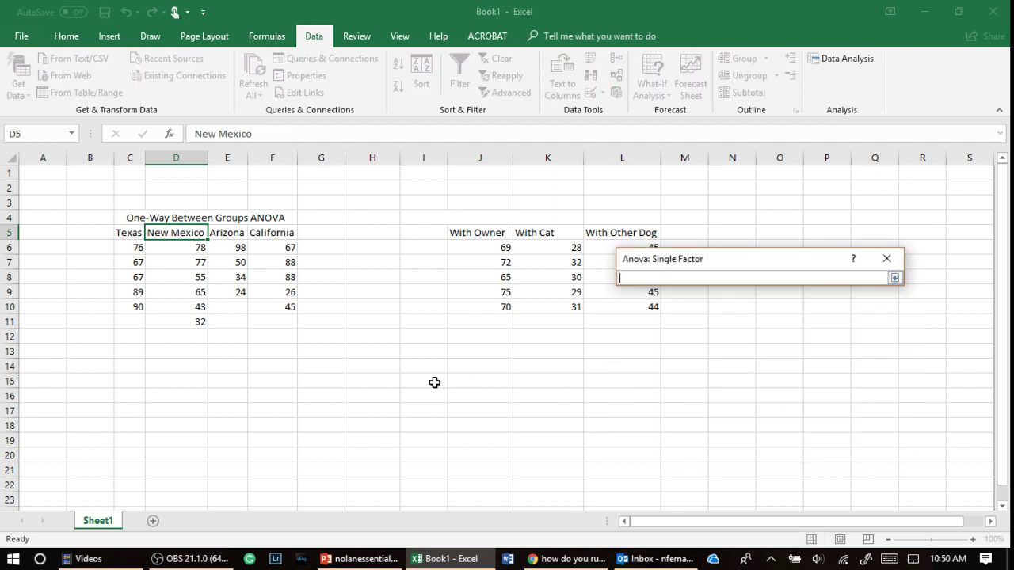
pyautogui.click(79, 380)
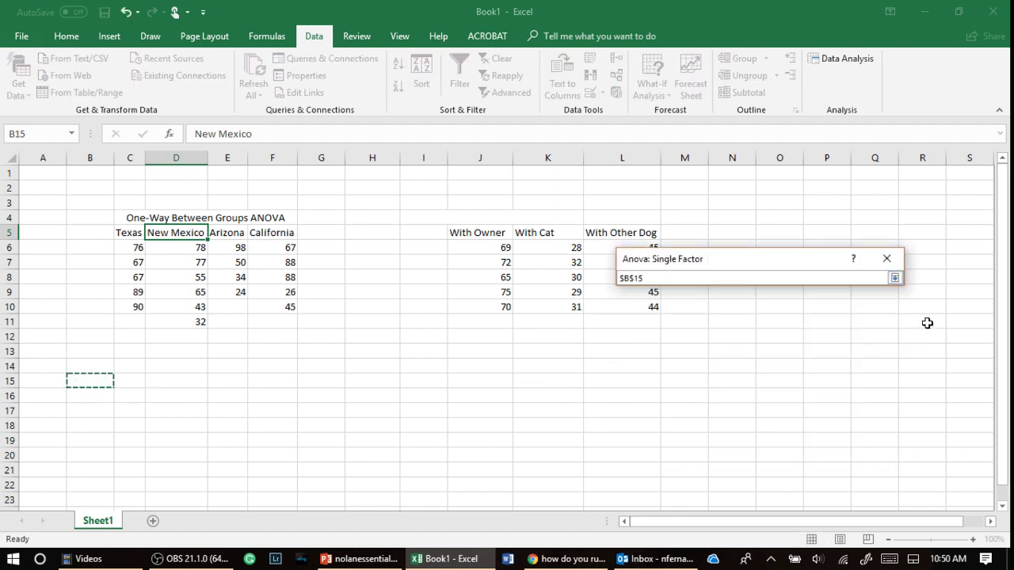
pyautogui.click(894, 278)
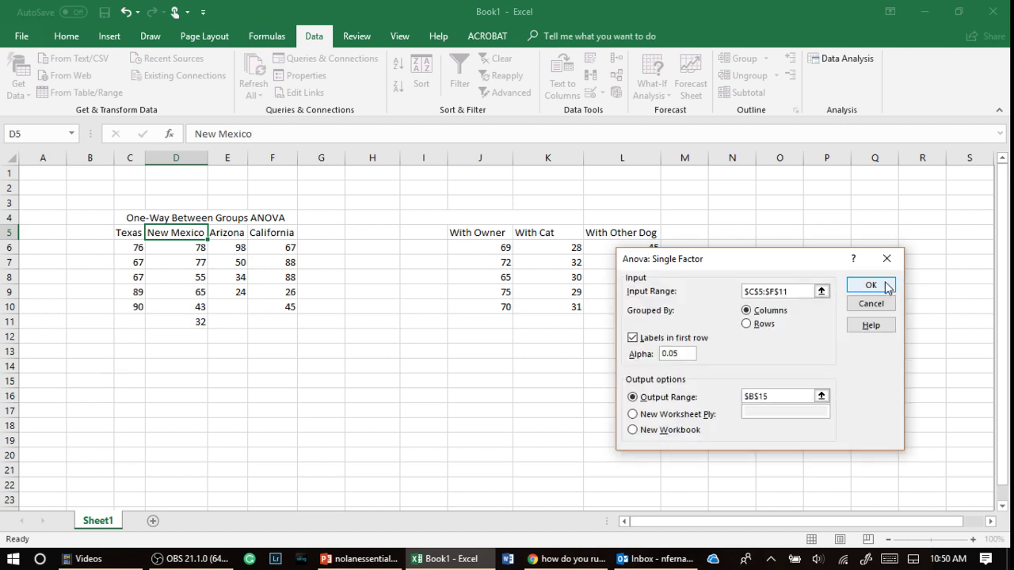
# - Run the single-factor ANOVA to B15 and auto-fit every column width to its contents
pyautogui.click(871, 286)
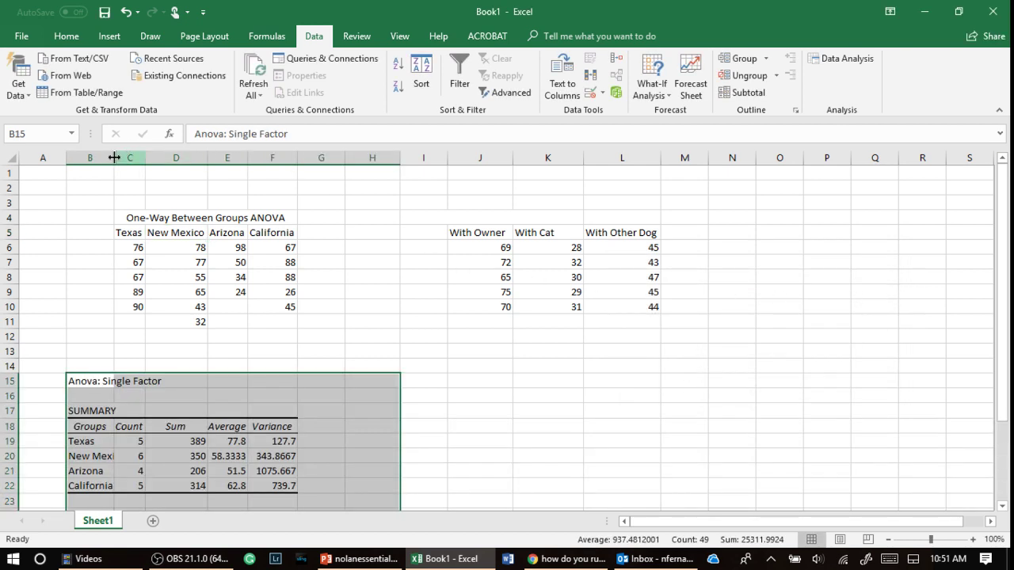
pyautogui.doubleClick(110, 159)
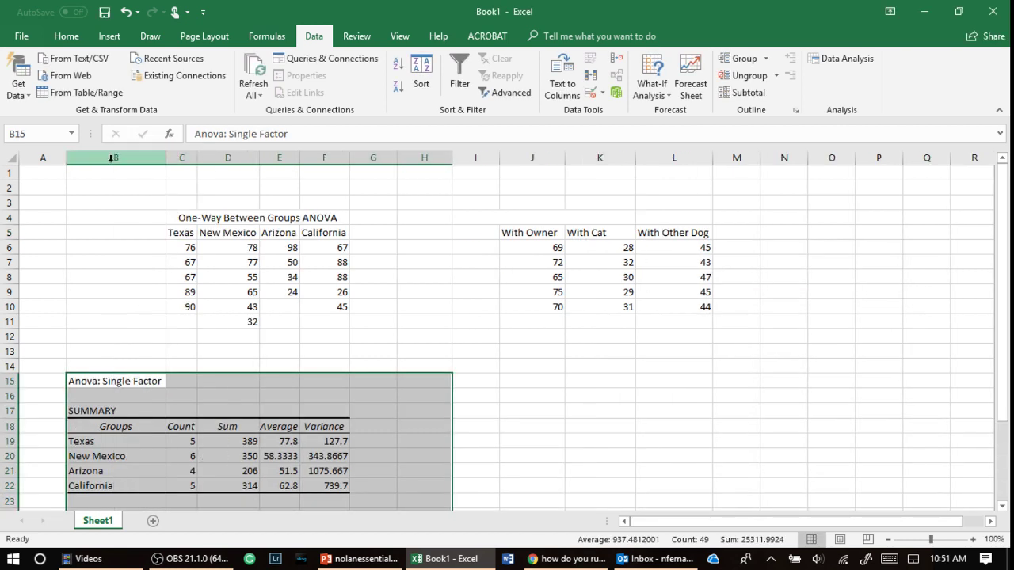
pyautogui.click(84, 201)
pyautogui.click(15, 160)
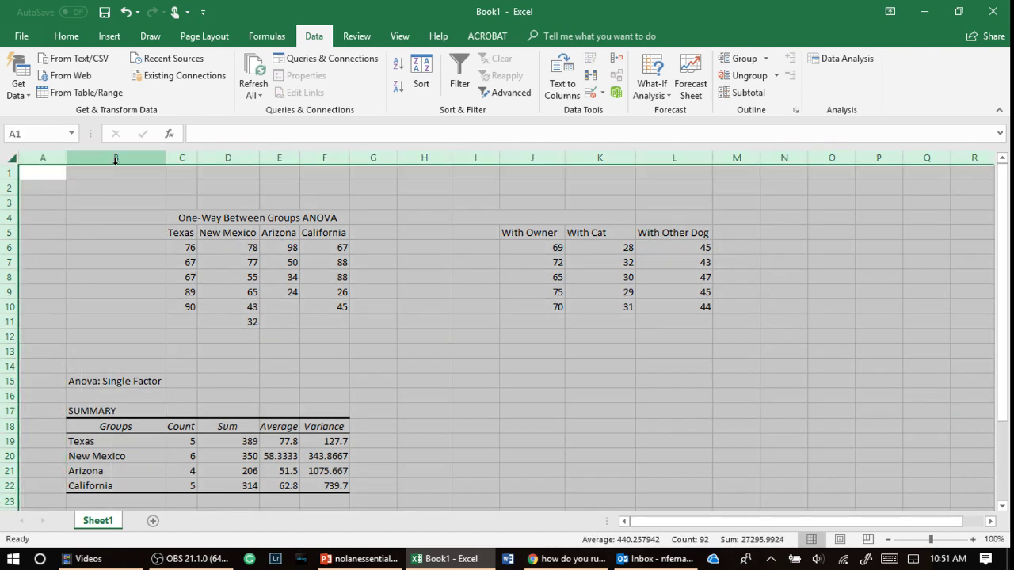
pyautogui.doubleClick(166, 158)
pyautogui.click(574, 400)
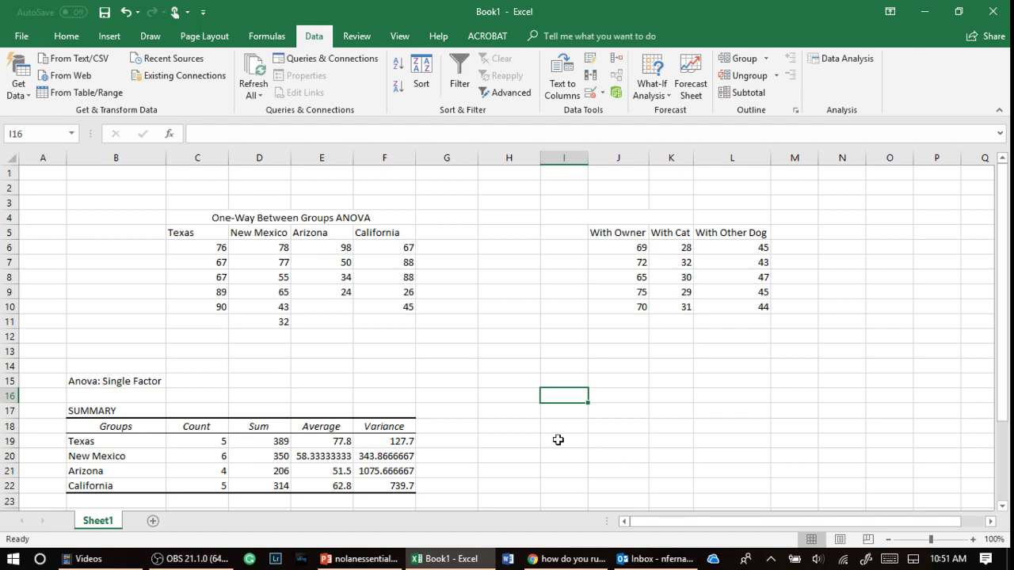
# - Review the summary's Sum, Average and Variance columns and the Between and Within Groups rows
pyautogui.click(106, 454)
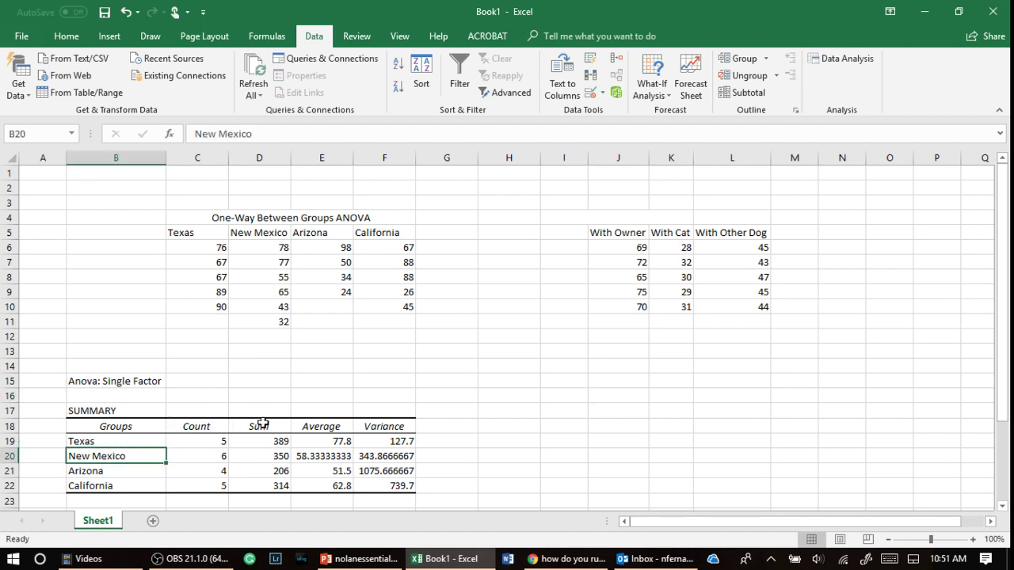
pyautogui.scroll(-2, 261, 424)
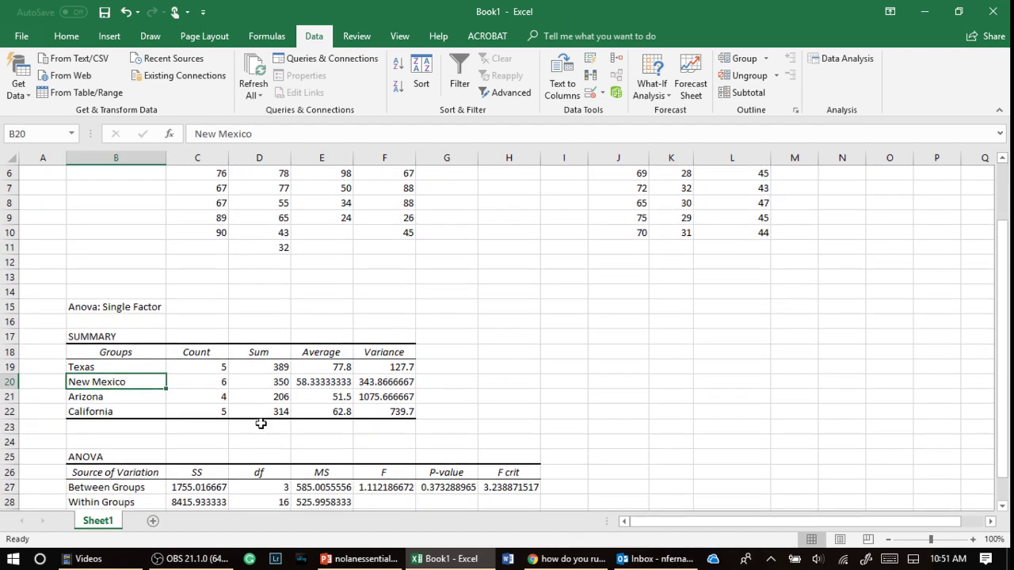
pyautogui.click(263, 351)
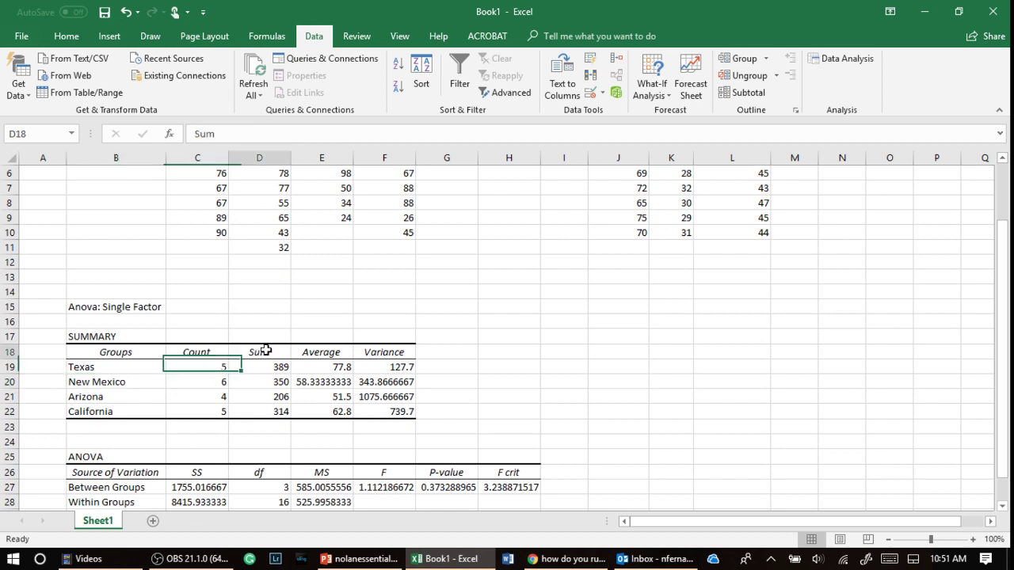
pyautogui.click(327, 354)
pyautogui.click(384, 354)
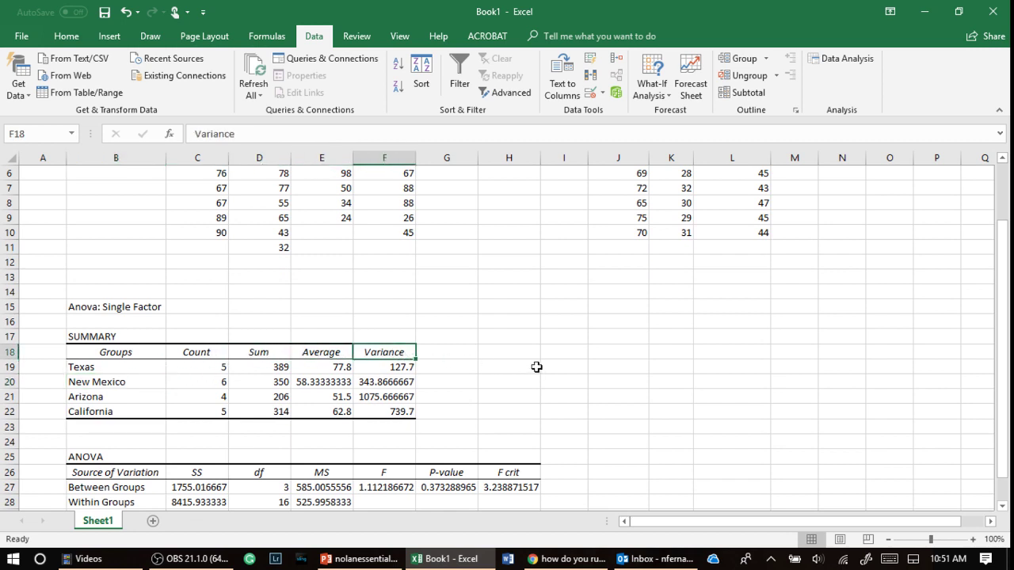
pyautogui.scroll(-2, 537, 366)
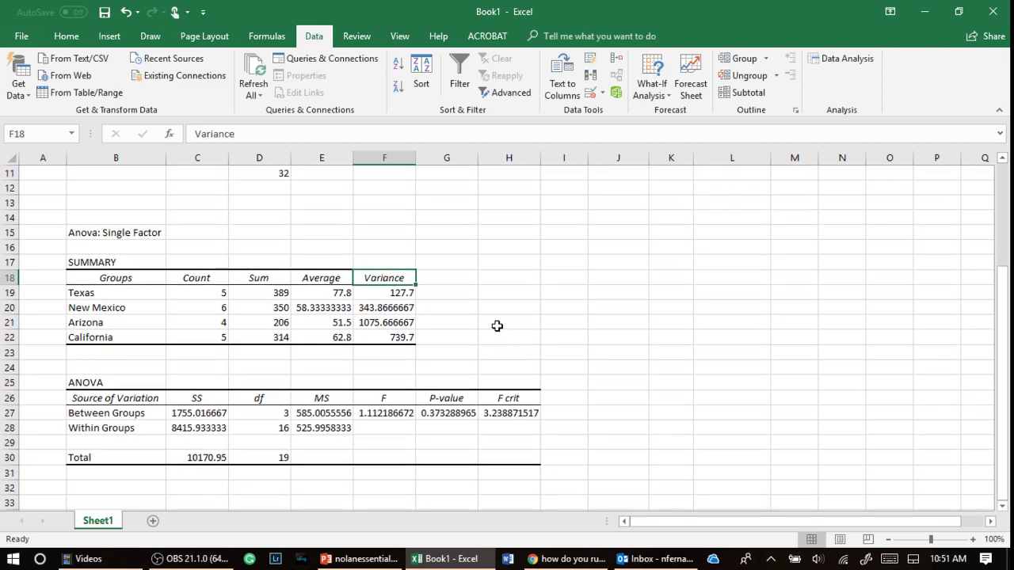
pyautogui.click(95, 413)
pyautogui.click(94, 428)
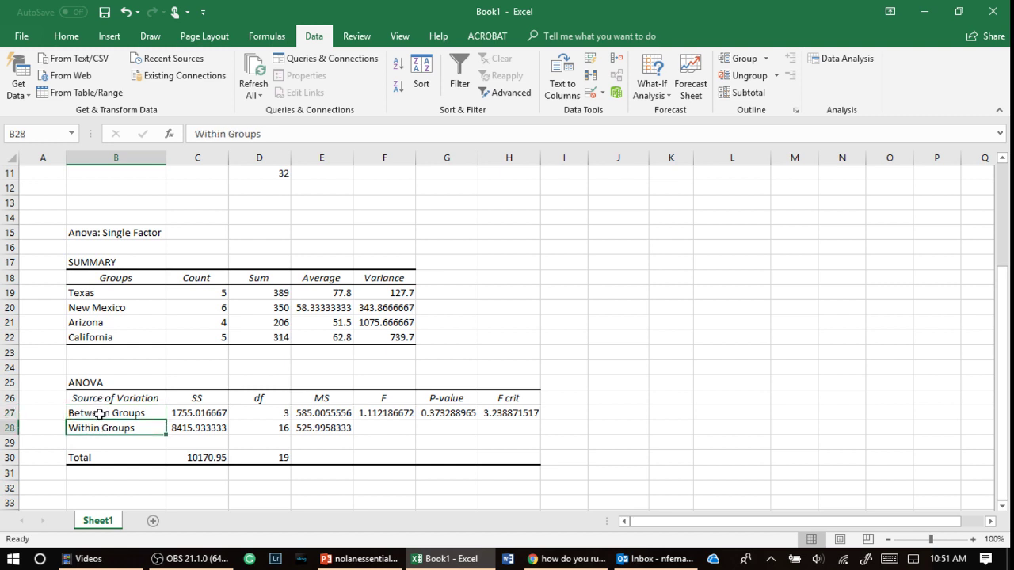
pyautogui.click(99, 413)
pyautogui.scroll(3, 121, 413)
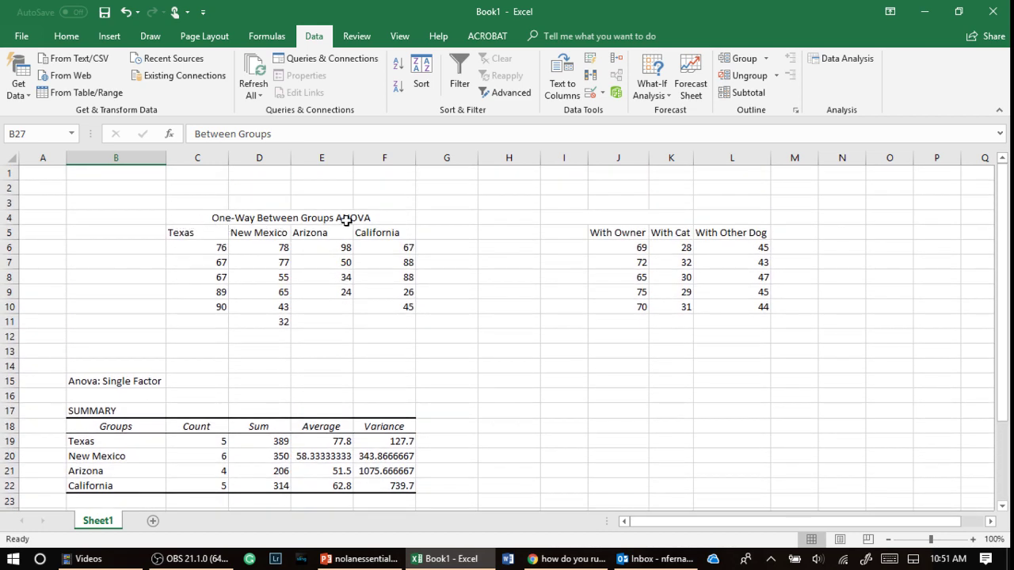
pyautogui.scroll(-2, 326, 258)
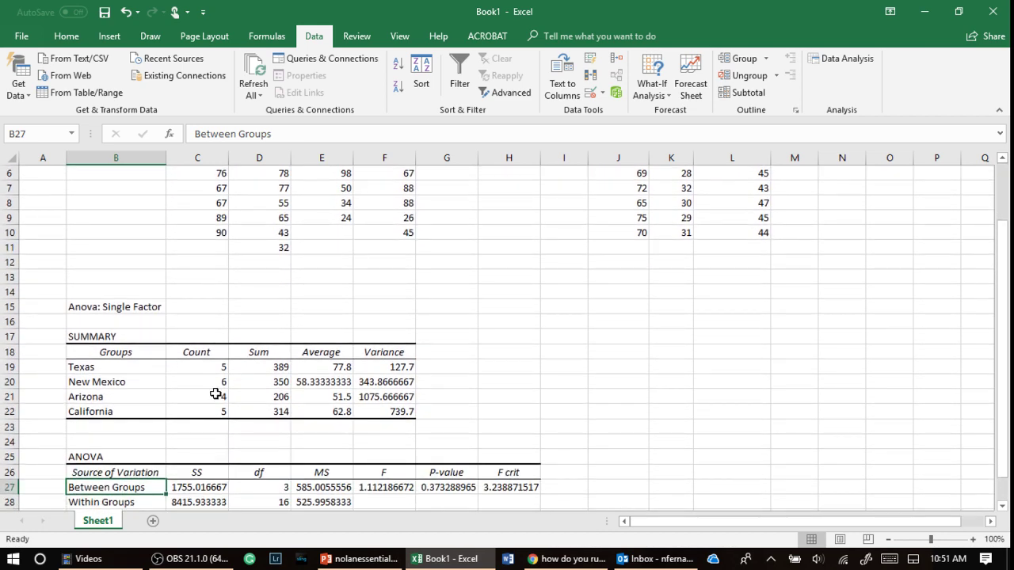
pyautogui.click(140, 500)
pyautogui.scroll(2, 206, 339)
# - Compare the F value 1.112186672 with F crit 3.238871517 and note the P-value 0.373288965
pyautogui.click(215, 248)
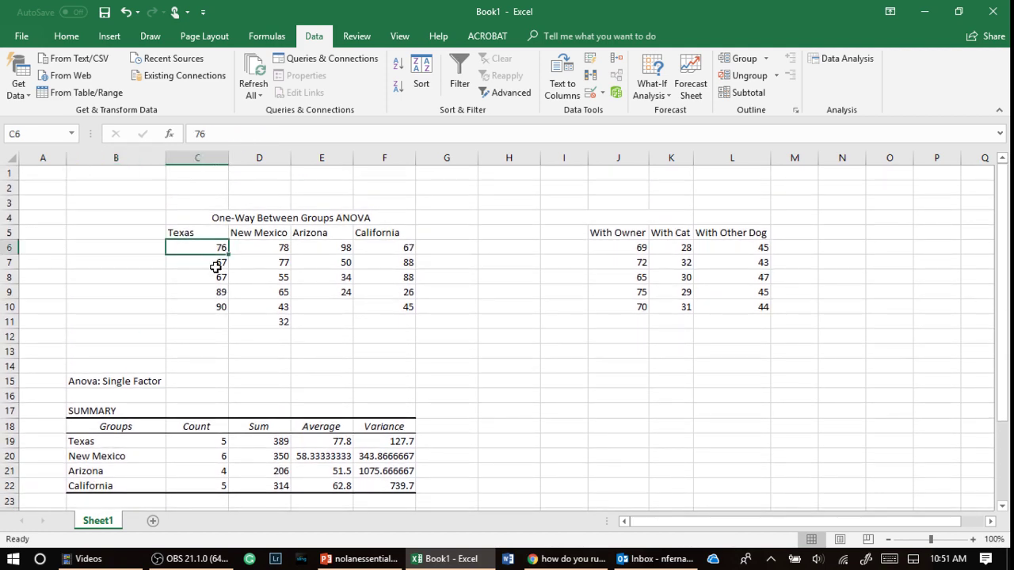
pyautogui.click(215, 262)
pyautogui.click(217, 277)
pyautogui.click(217, 293)
pyautogui.scroll(-2, 219, 308)
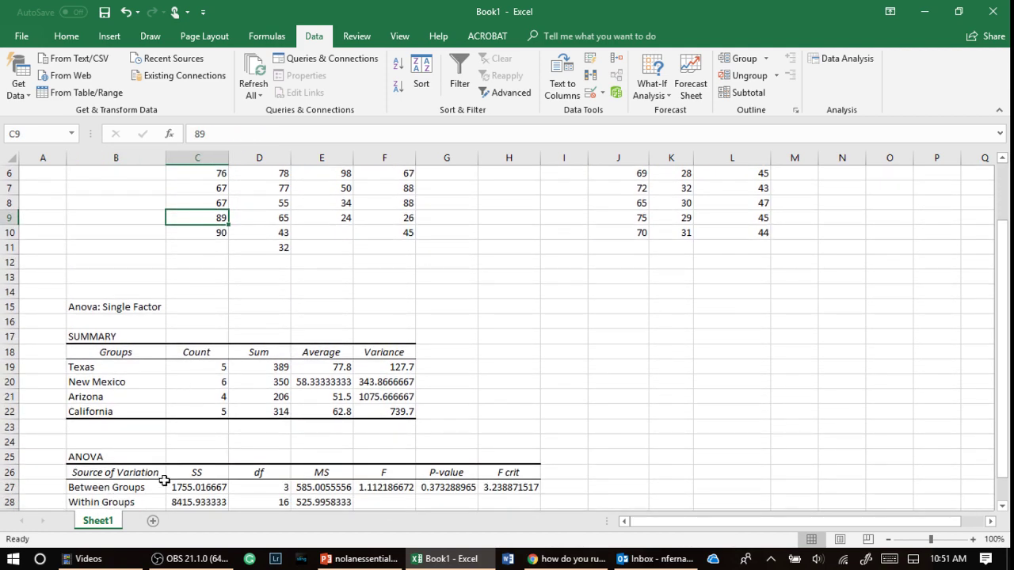
pyautogui.click(387, 475)
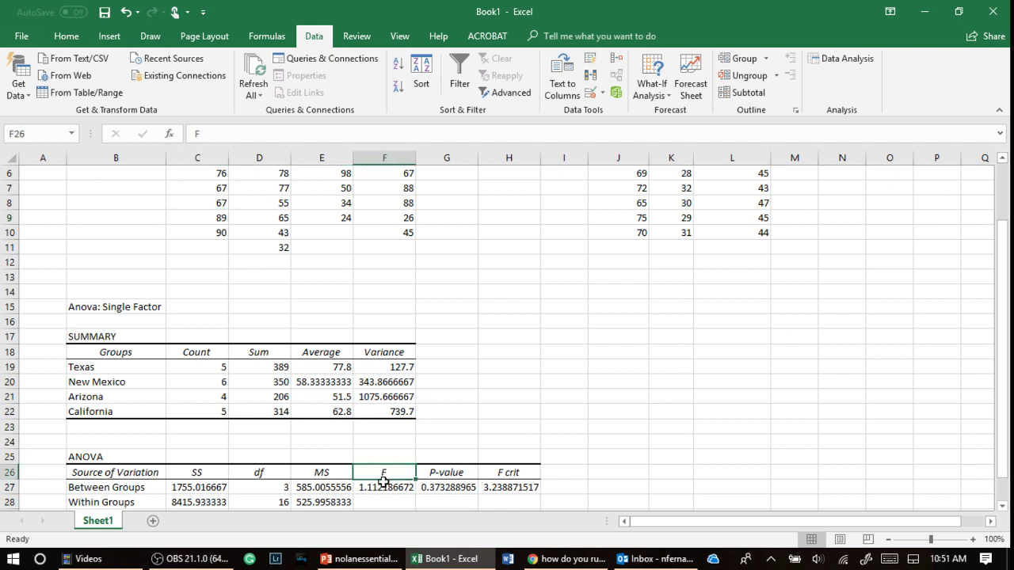
pyautogui.click(363, 490)
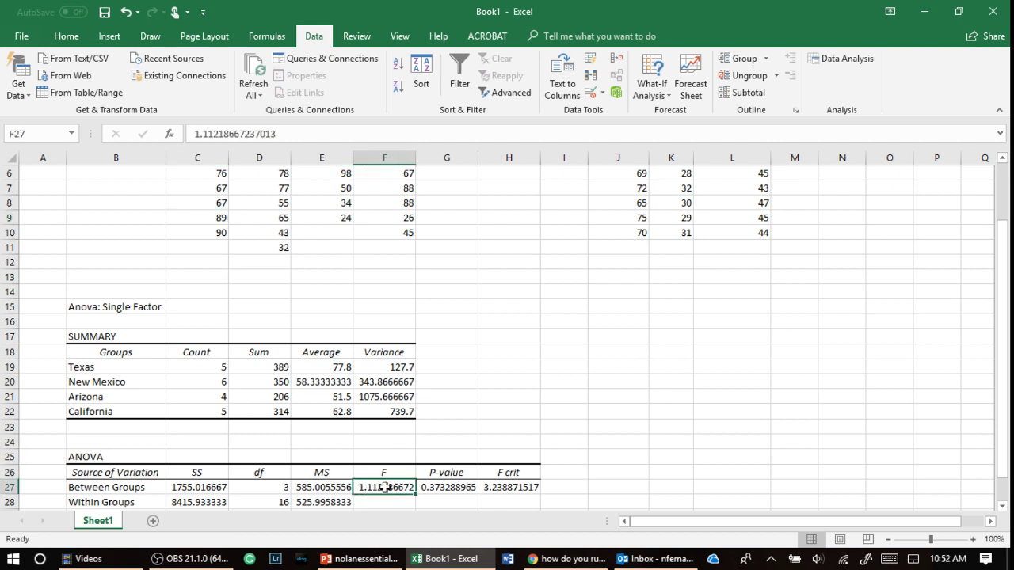
pyautogui.click(506, 487)
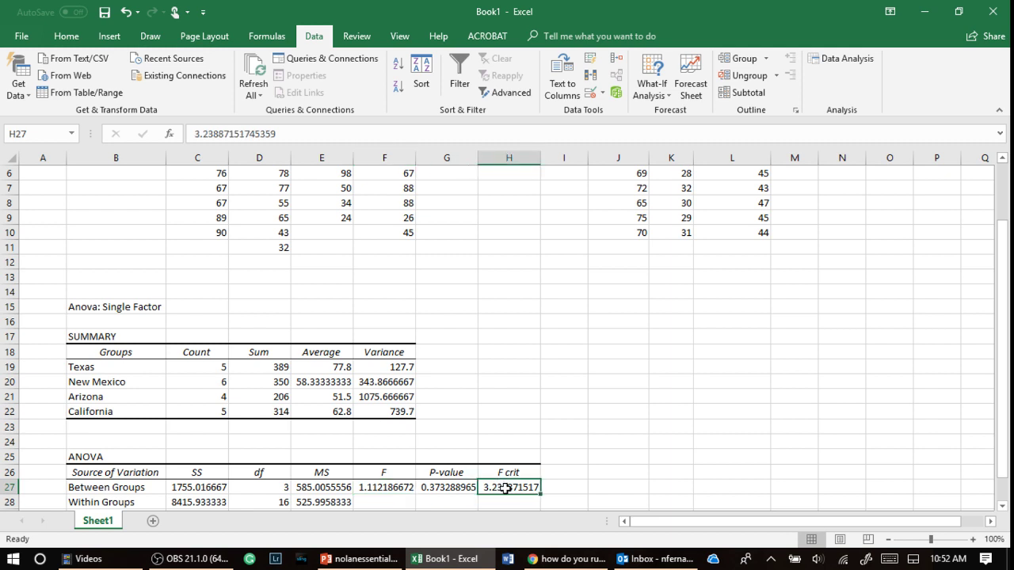
pyautogui.click(396, 490)
pyautogui.click(499, 486)
pyautogui.scroll(-2, 447, 456)
pyautogui.click(432, 414)
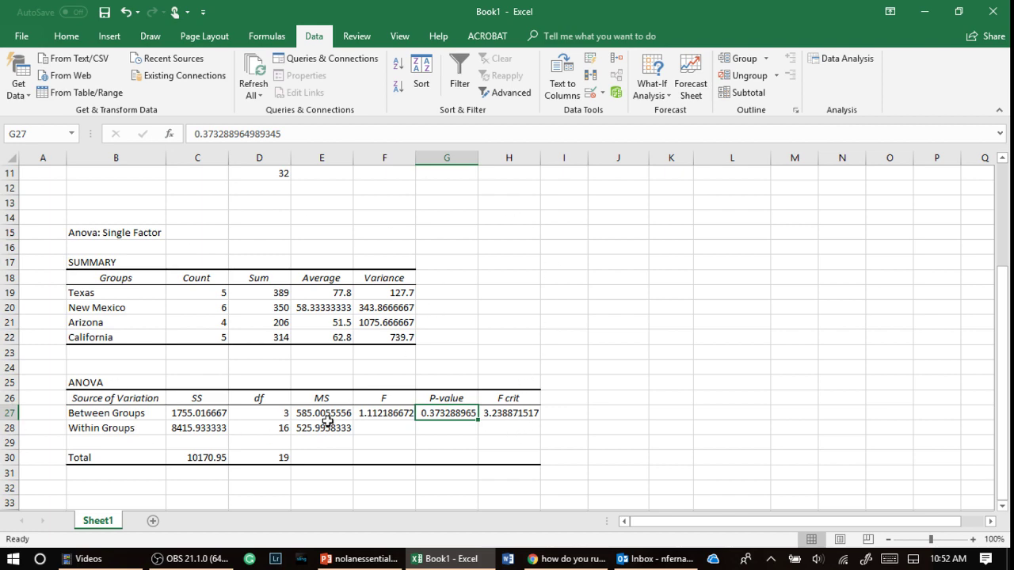
# - Select each state's score column in turn, then clear the selection
pyautogui.scroll(2, 325, 293)
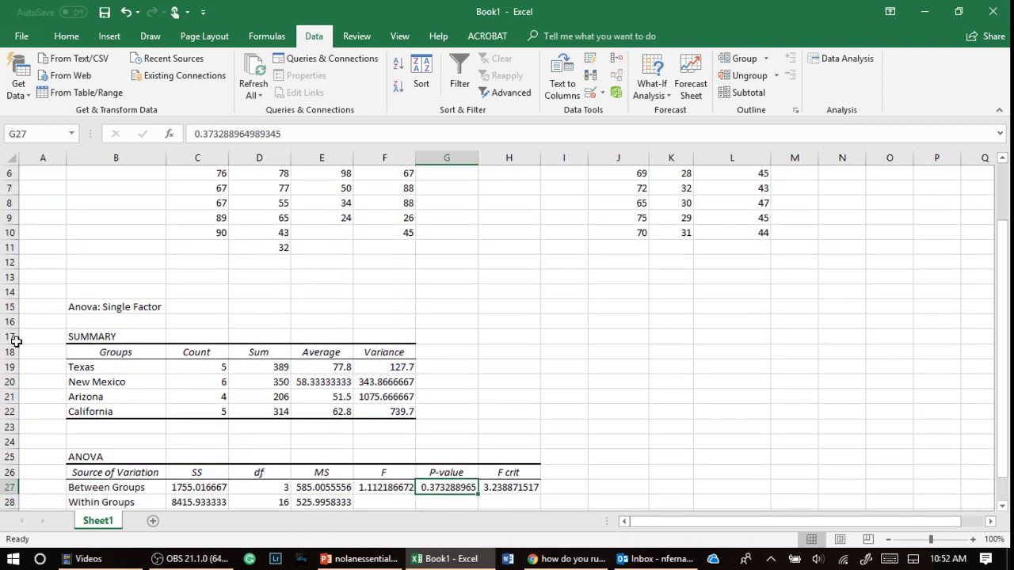
pyautogui.scroll(1, 281, 236)
pyautogui.scroll(1, 279, 236)
pyautogui.moveTo(198, 249); pyautogui.dragTo(239, 292)
pyautogui.moveTo(281, 250); pyautogui.dragTo(287, 323)
pyautogui.moveTo(323, 250); pyautogui.dragTo(318, 292)
pyautogui.moveTo(406, 248); pyautogui.dragTo(407, 307)
pyautogui.click(498, 335)
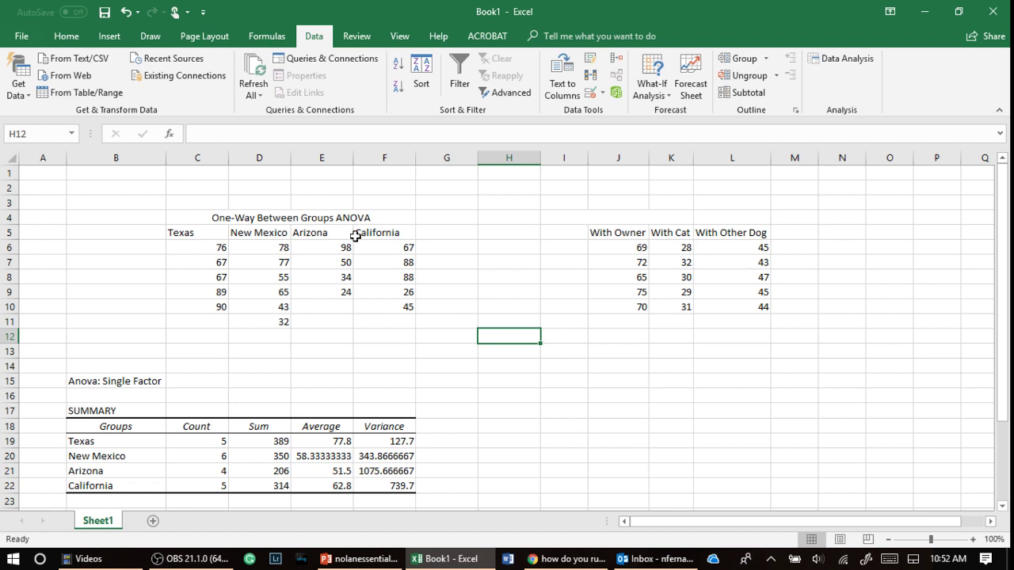
# - Point through the one-way ANOVA title and the Texas scores
pyautogui.click(257, 219)
pyautogui.click(206, 245)
pyautogui.click(216, 264)
pyautogui.click(212, 279)
pyautogui.click(213, 308)
pyautogui.click(600, 319)
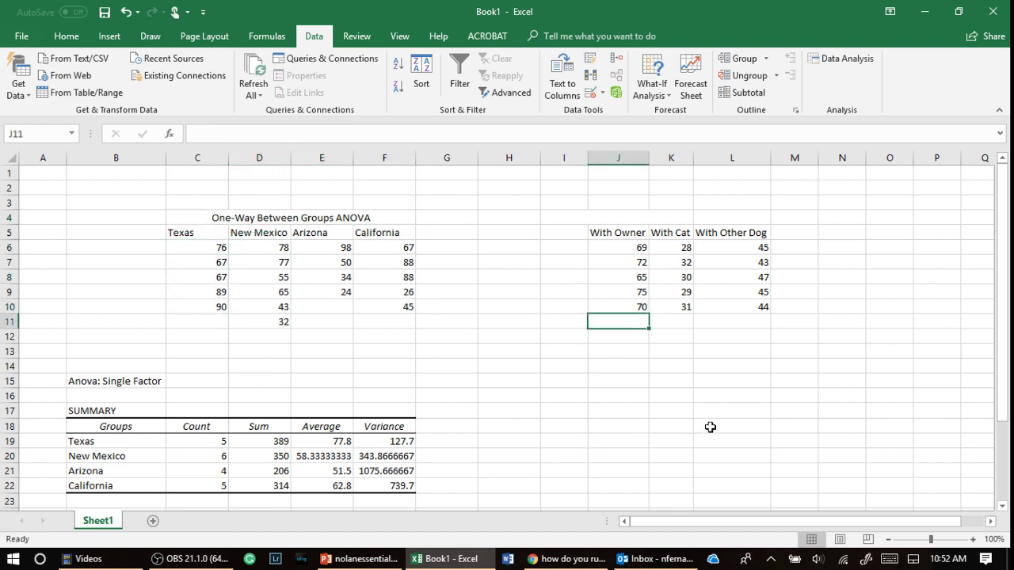
# - Unmerge the merged row-4 cells above the dog headers with Merge & Center
pyautogui.click(584, 218)
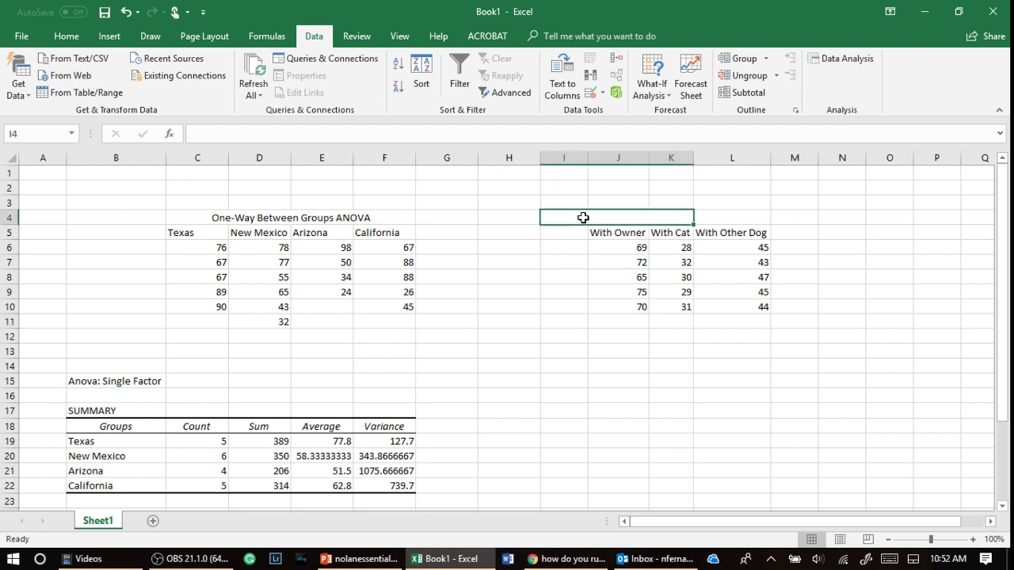
pyautogui.click(683, 338)
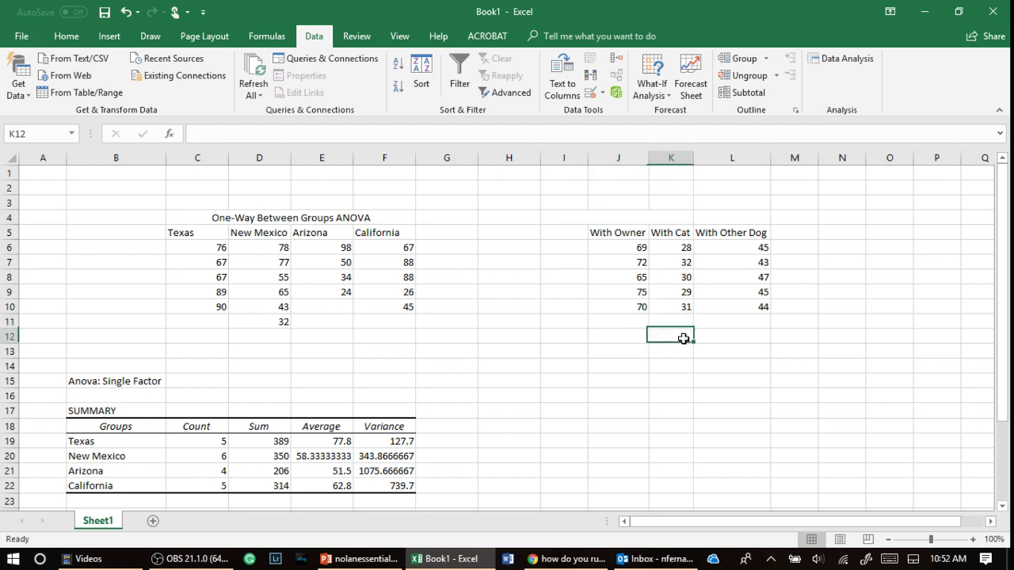
pyautogui.click(645, 217)
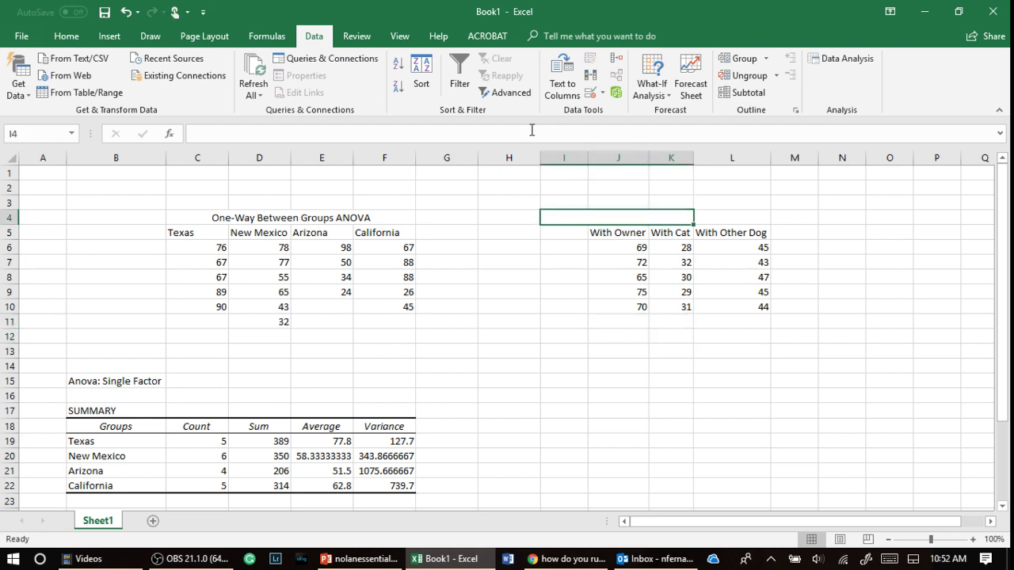
pyautogui.click(66, 35)
pyautogui.click(445, 89)
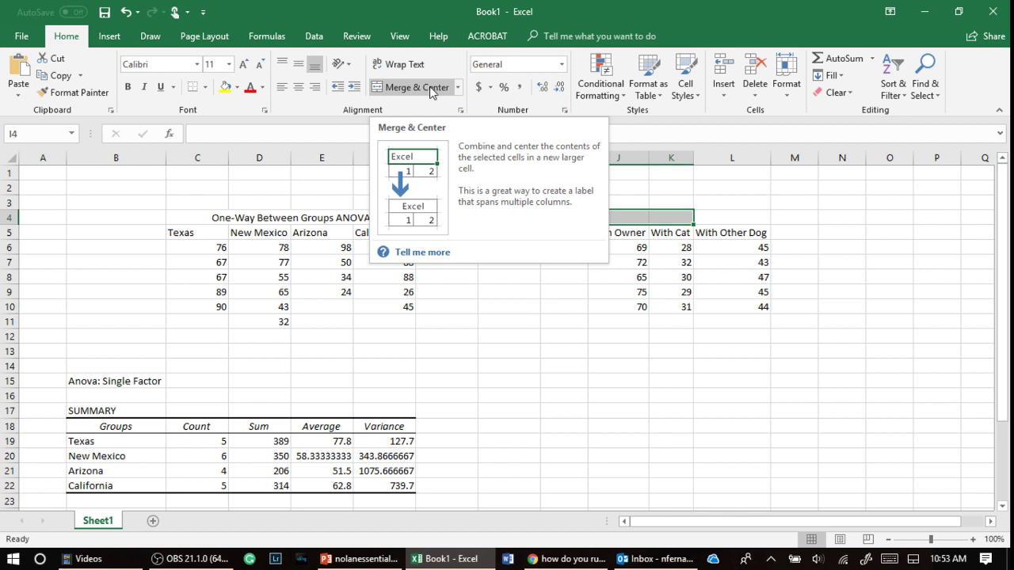
pyautogui.click(456, 94)
pyautogui.click(511, 306)
pyautogui.click(611, 219)
pyautogui.click(418, 87)
pyautogui.moveTo(521, 278); pyautogui.dragTo(520, 293)
# - Compare dog 1's With Owner, With Cat and With Other Dog scores against the state columns
pyautogui.click(619, 227)
pyautogui.click(582, 234)
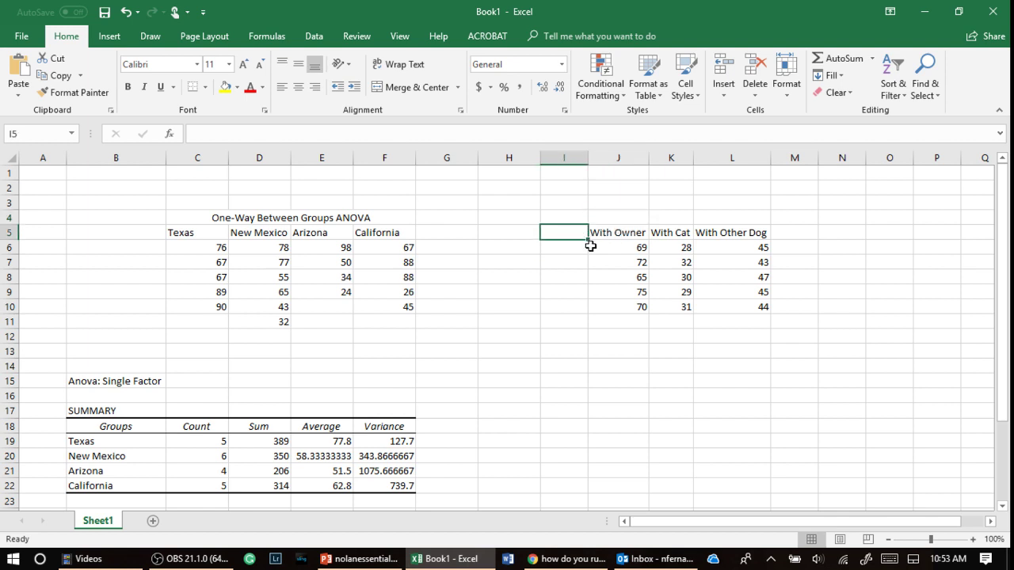
pyautogui.click(613, 231)
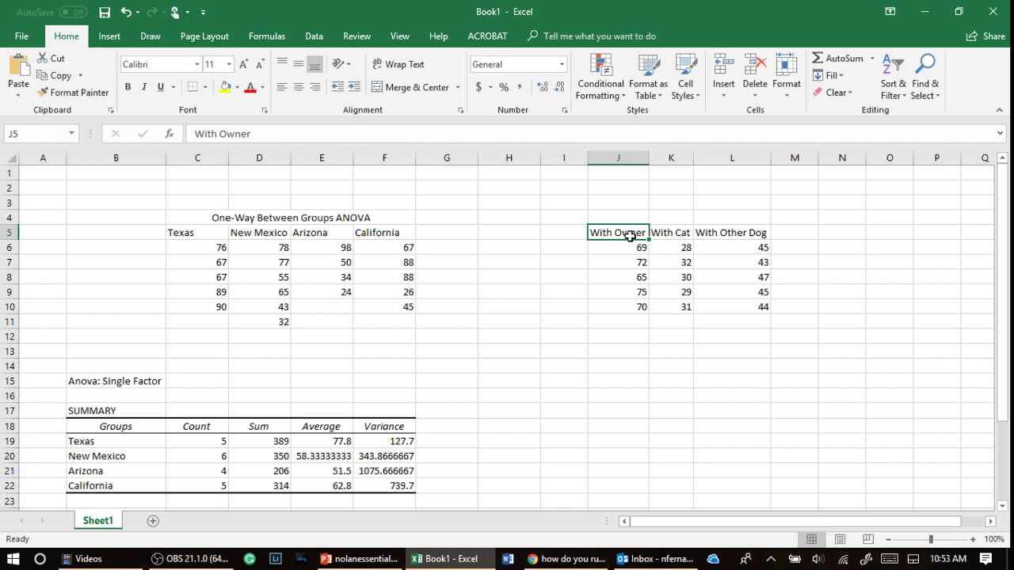
pyautogui.click(634, 252)
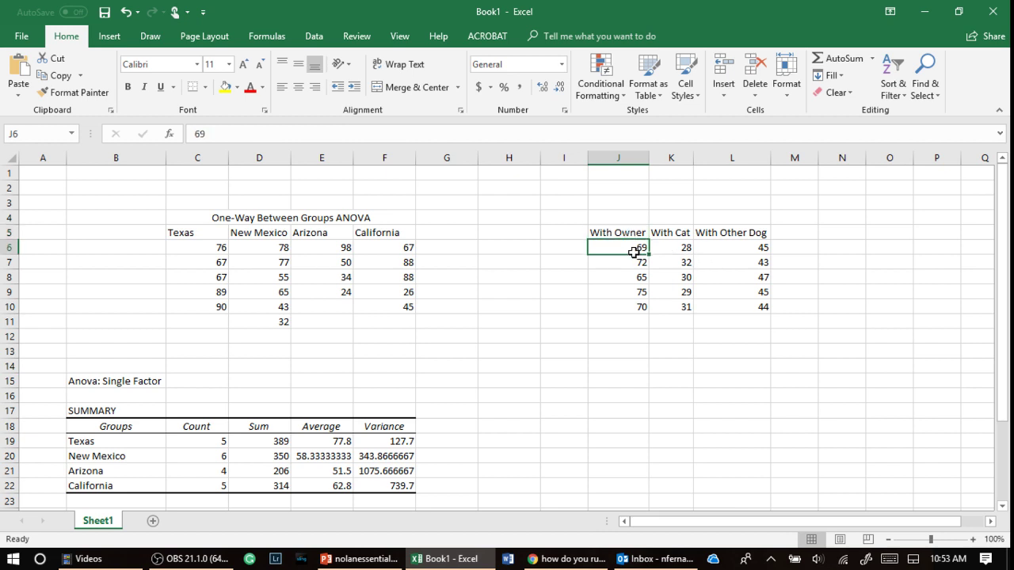
pyautogui.click(402, 249)
pyautogui.click(385, 262)
pyautogui.click(348, 248)
pyautogui.click(341, 261)
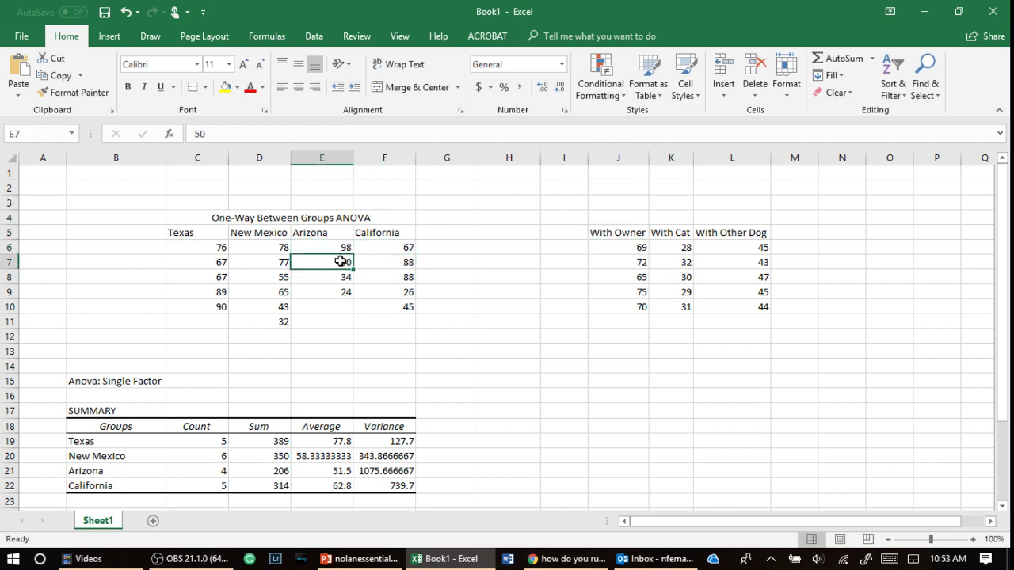
pyautogui.click(634, 250)
pyautogui.click(627, 263)
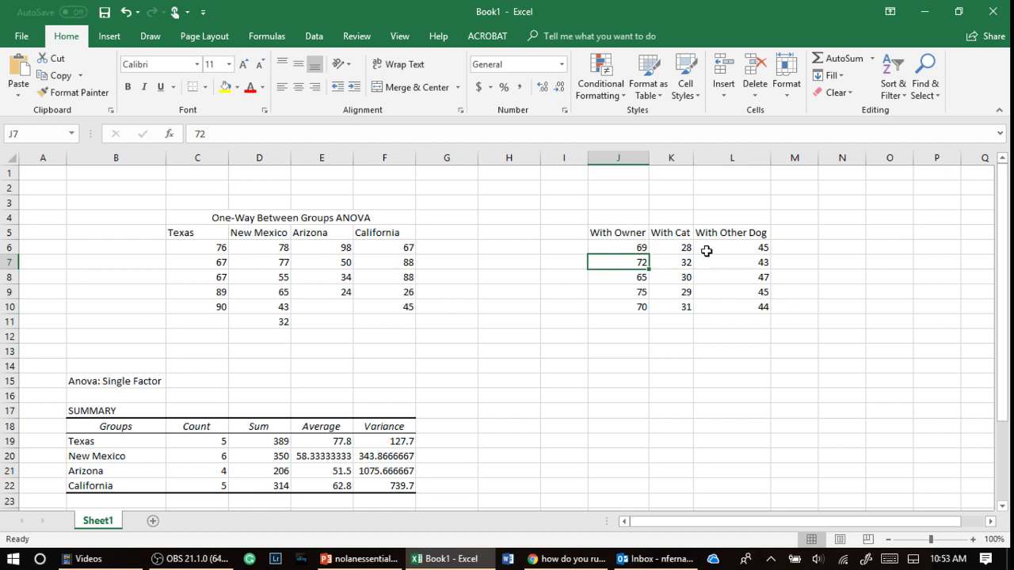
pyautogui.click(637, 248)
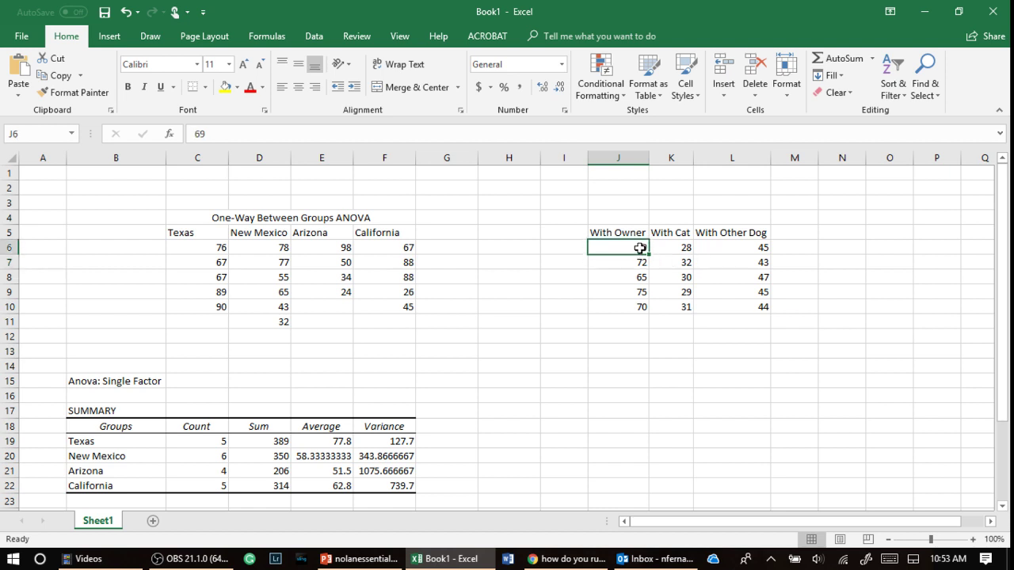
pyautogui.click(681, 249)
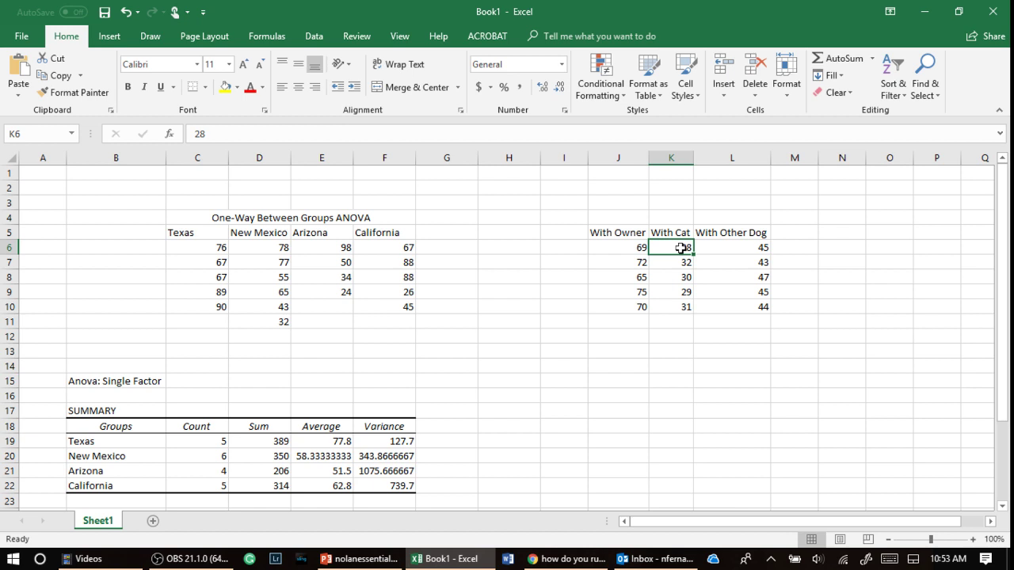
pyautogui.click(752, 248)
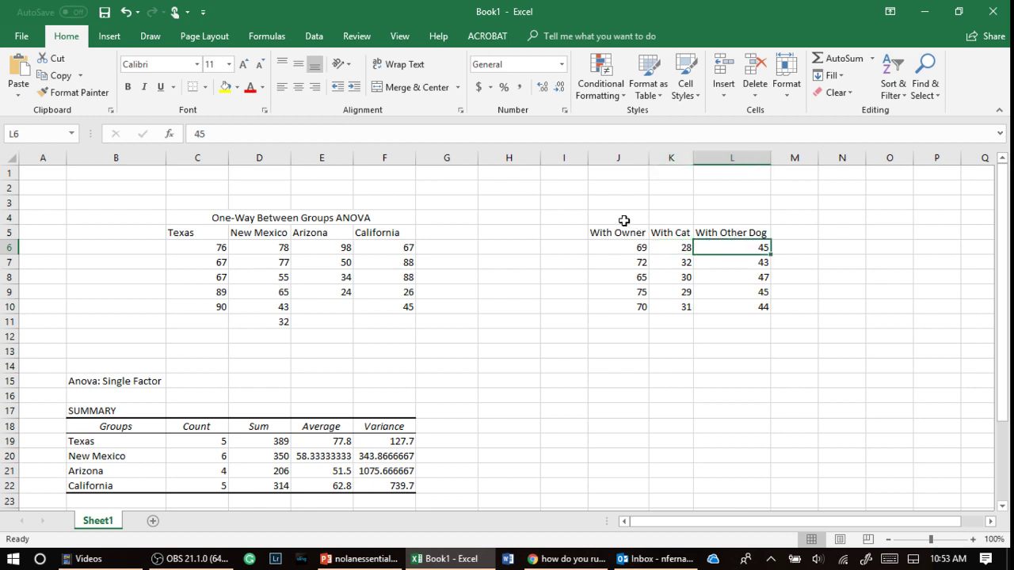
pyautogui.click(570, 248)
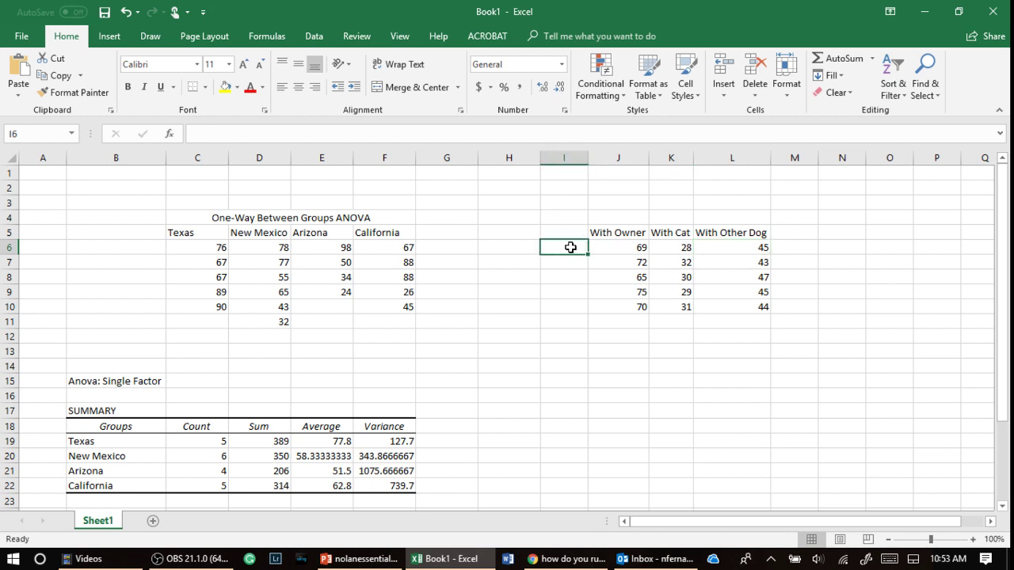
# - Enter a 'Dog' header in I5 and number the dogs 1 to 5 in I6:I10
pyautogui.click(572, 232)
pyautogui.write('Dog')
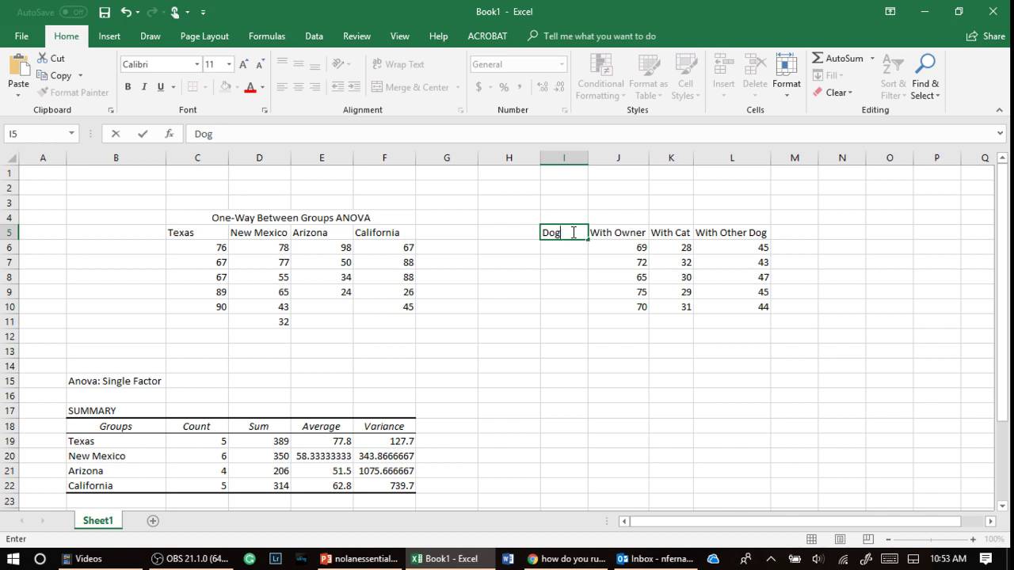
pyautogui.press('BackSpace')
pyautogui.press('BackSpace')
pyautogui.press('Return')
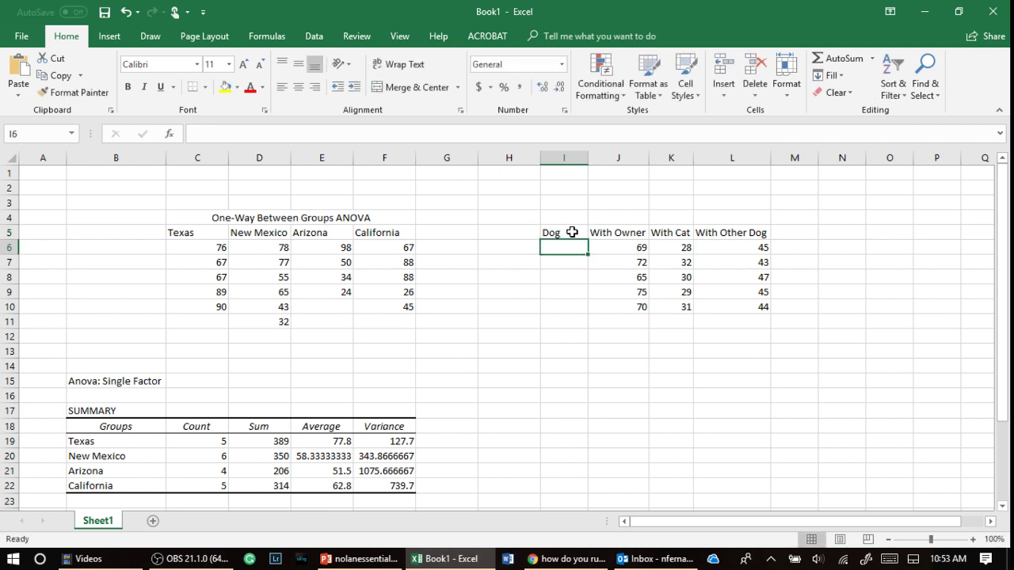
pyautogui.write('1')
pyautogui.press('Return')
pyautogui.write('2')
pyautogui.press('Return')
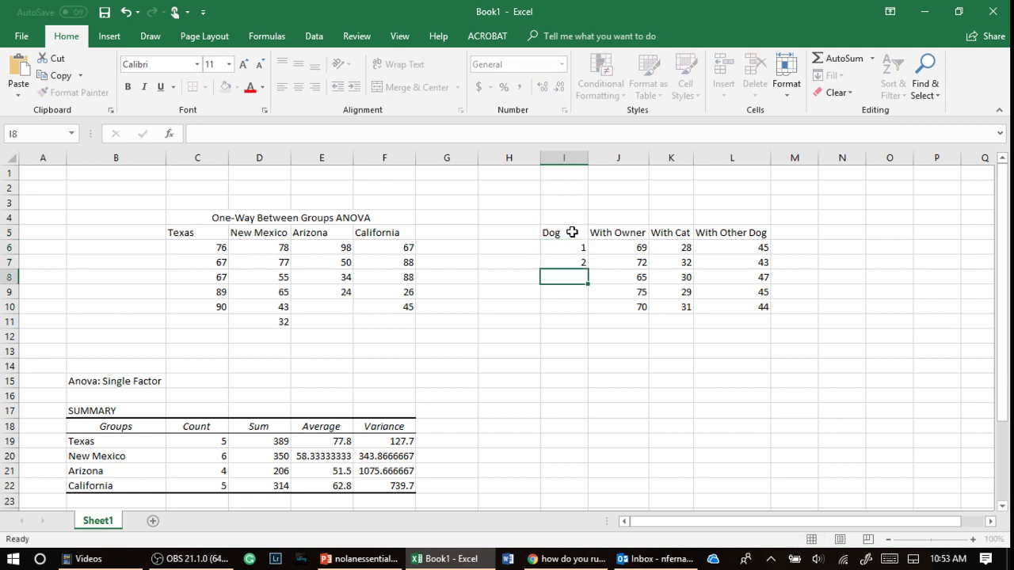
pyautogui.write('3')
pyautogui.press('Return')
pyautogui.write('4')
pyautogui.press('Return')
pyautogui.write('5')
pyautogui.press('Return')
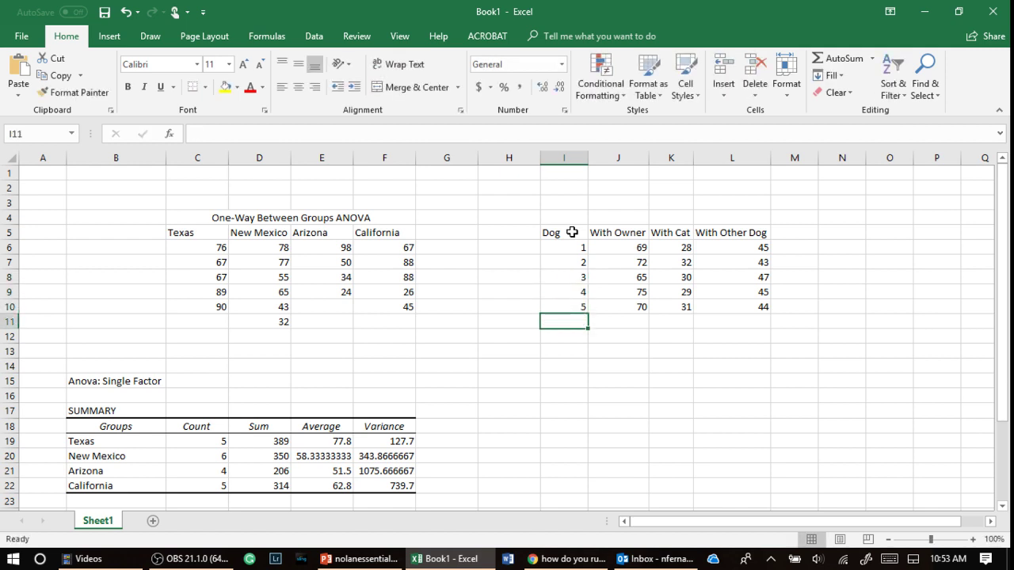
# - Trace dogs 1 and 2 across their score rows, then select the empty cells I4:L4
pyautogui.click(567, 247)
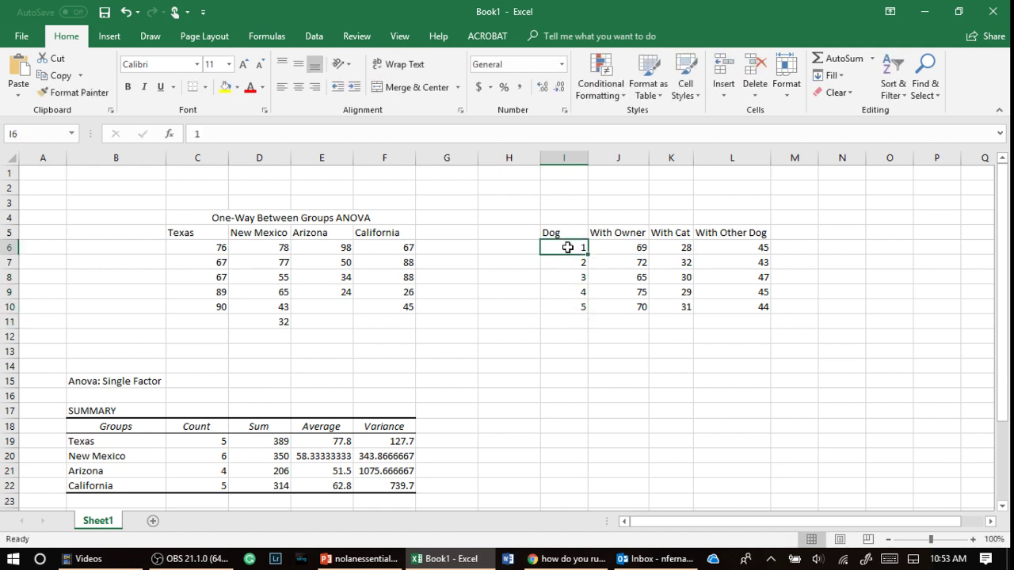
pyautogui.click(619, 247)
pyautogui.click(575, 247)
pyautogui.click(680, 248)
pyautogui.click(565, 246)
pyautogui.click(724, 248)
pyautogui.moveTo(583, 248); pyautogui.dragTo(723, 253)
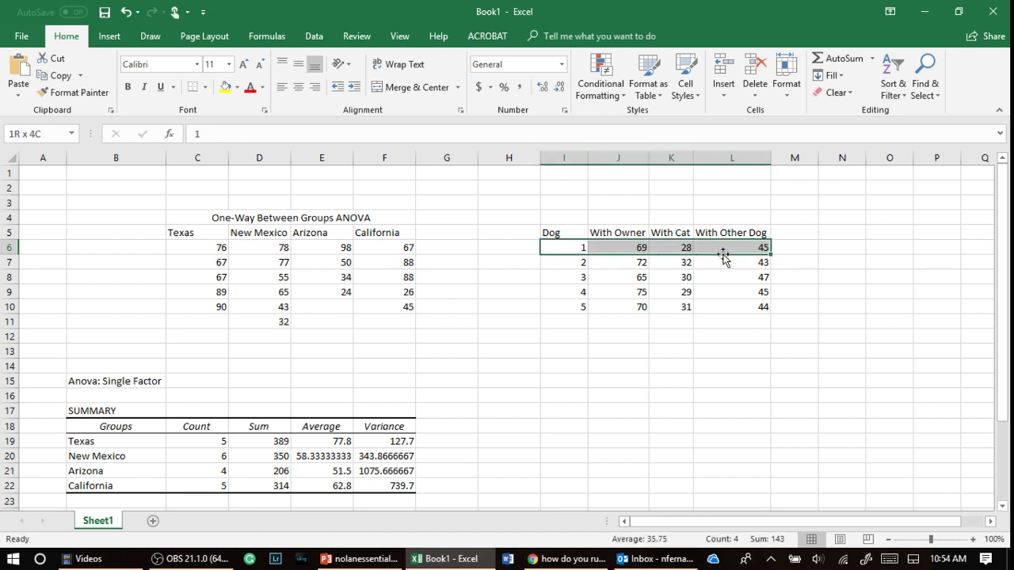
pyautogui.moveTo(575, 262); pyautogui.dragTo(726, 262)
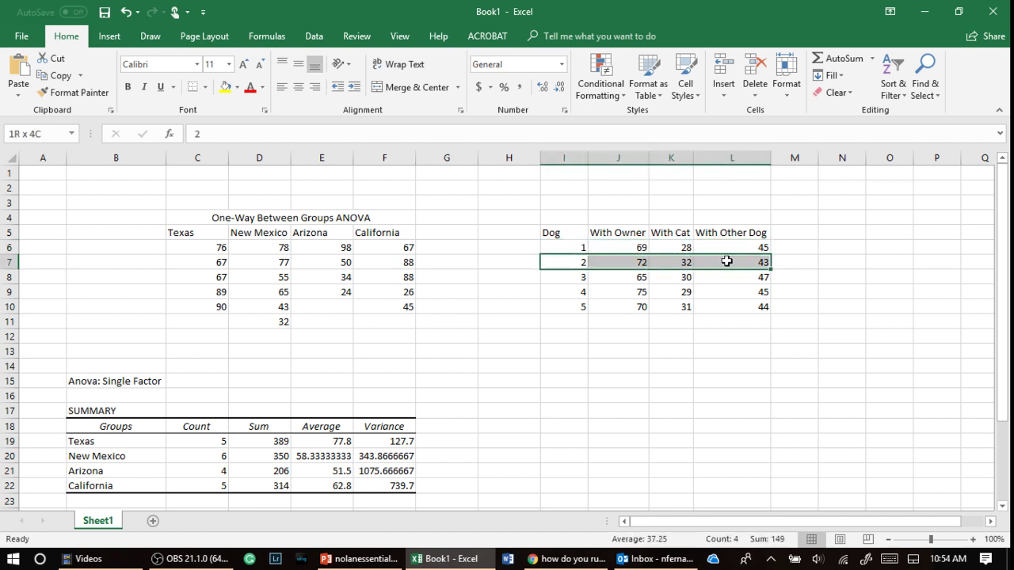
pyautogui.moveTo(569, 217); pyautogui.dragTo(728, 217)
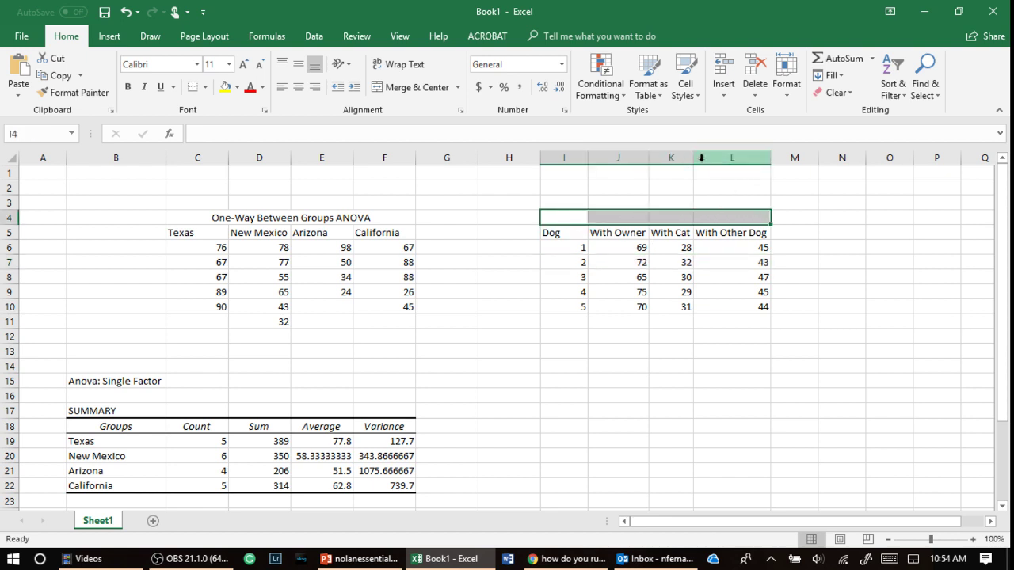
# - Merge and centre row 4 above the dog table and type the title 'One-Way'
pyautogui.click(411, 91)
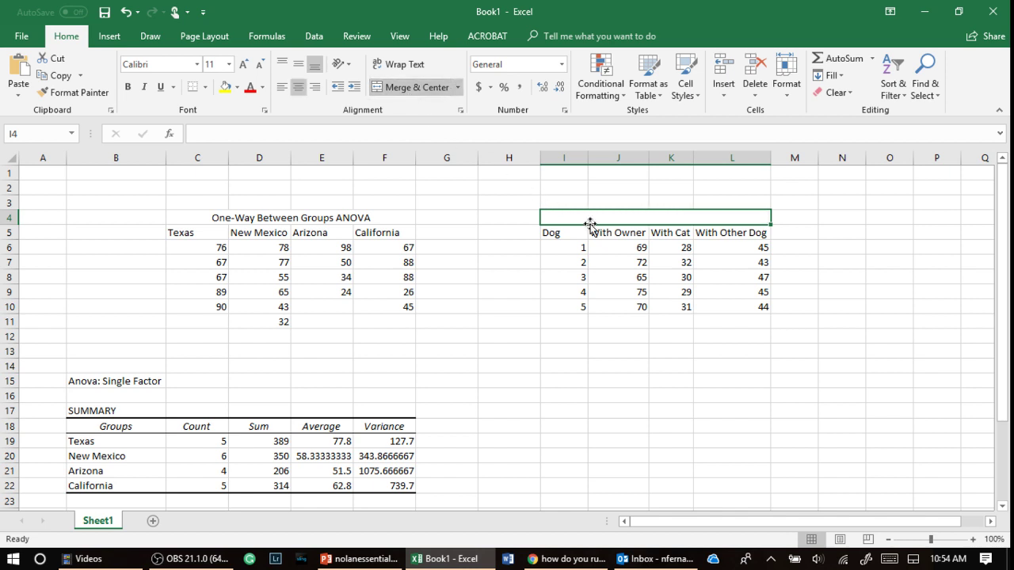
pyautogui.write('One')
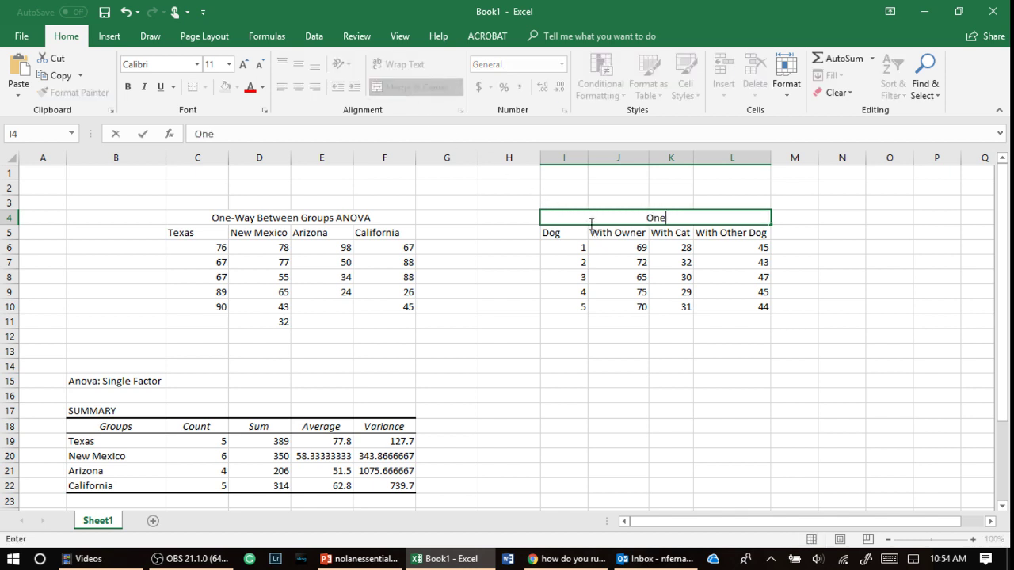
pyautogui.write('-Way')
pyautogui.click(615, 233)
pyautogui.click(672, 232)
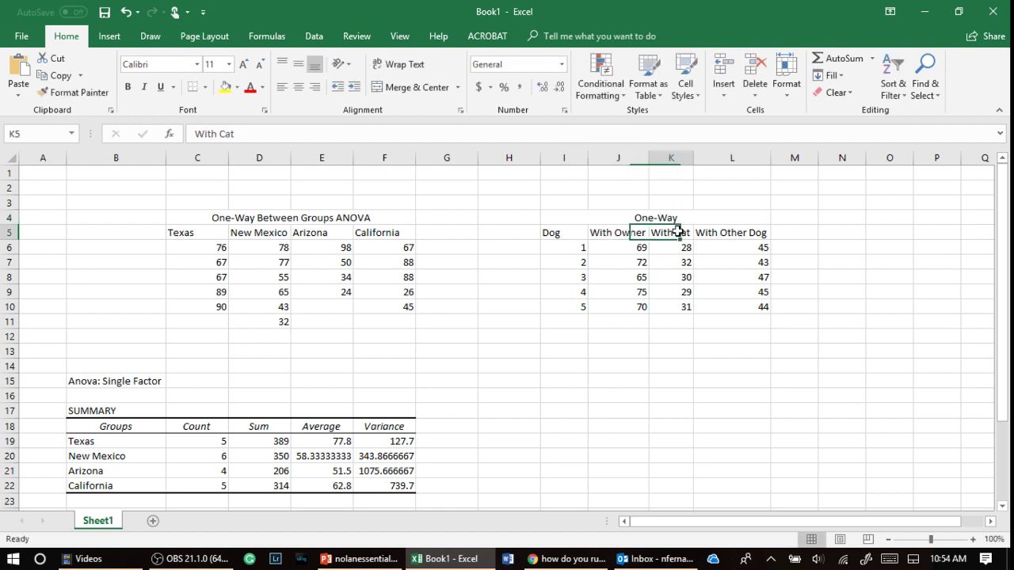
pyautogui.click(728, 235)
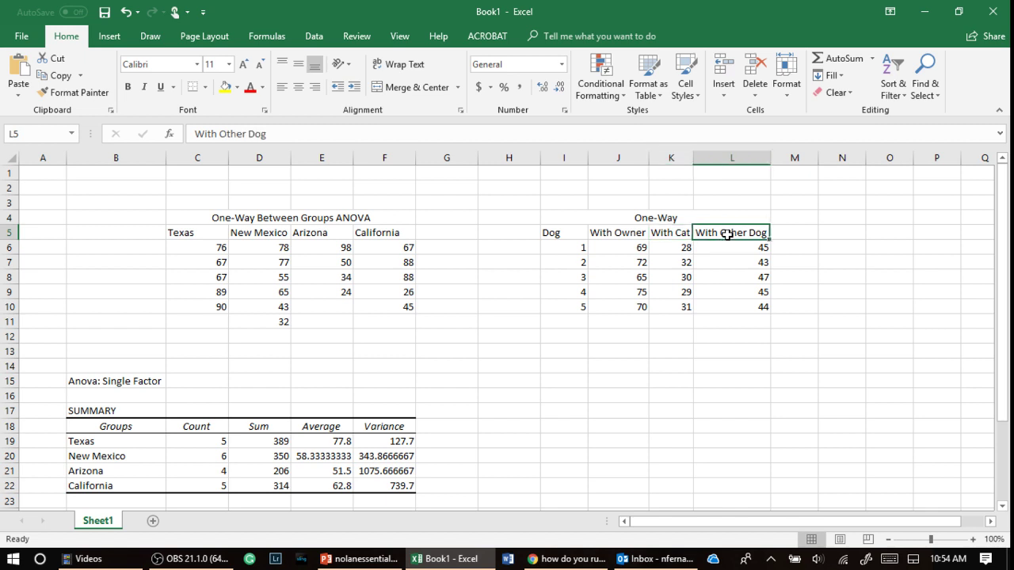
# - Append 'Within Groups ANOVA' to the dog table's title, then select dog 1's cells
pyautogui.doubleClick(677, 215)
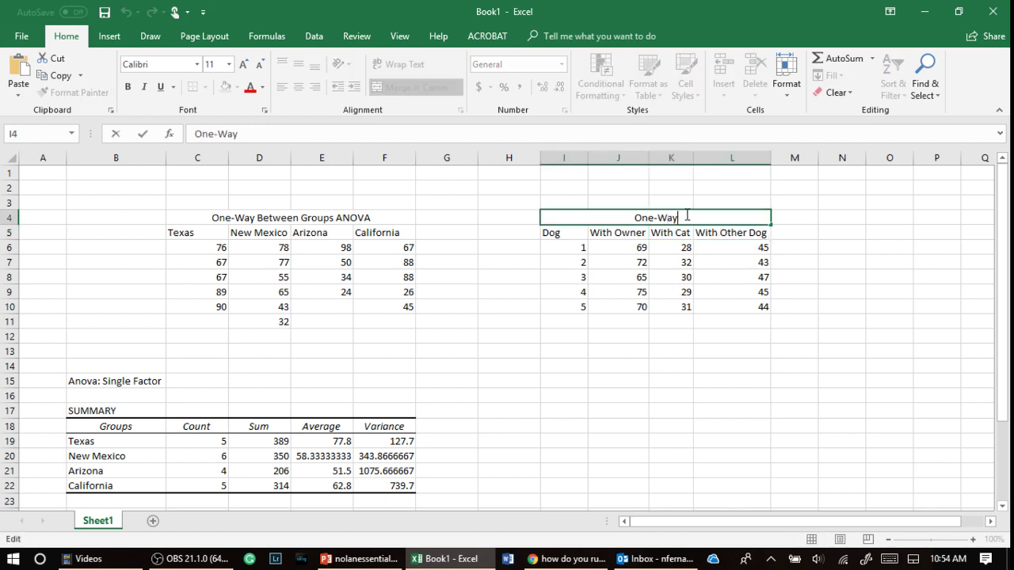
pyautogui.write('Within')
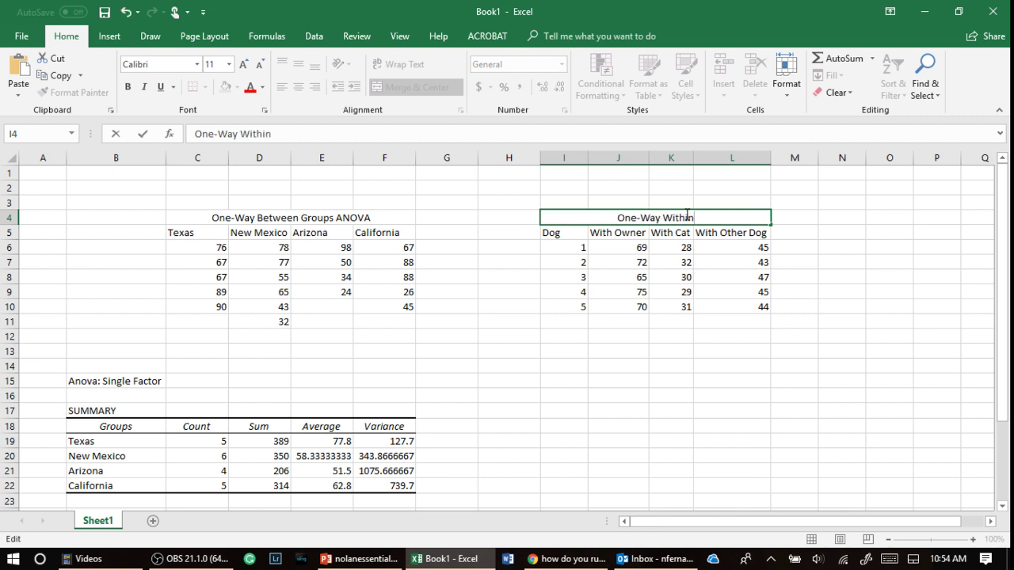
pyautogui.write(' Groups A')
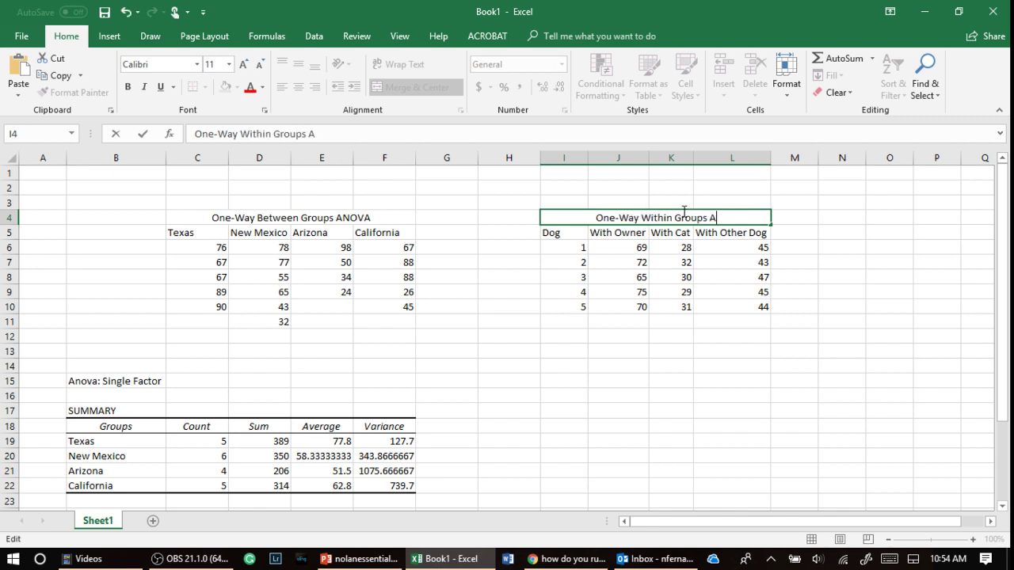
pyautogui.write('NOVA')
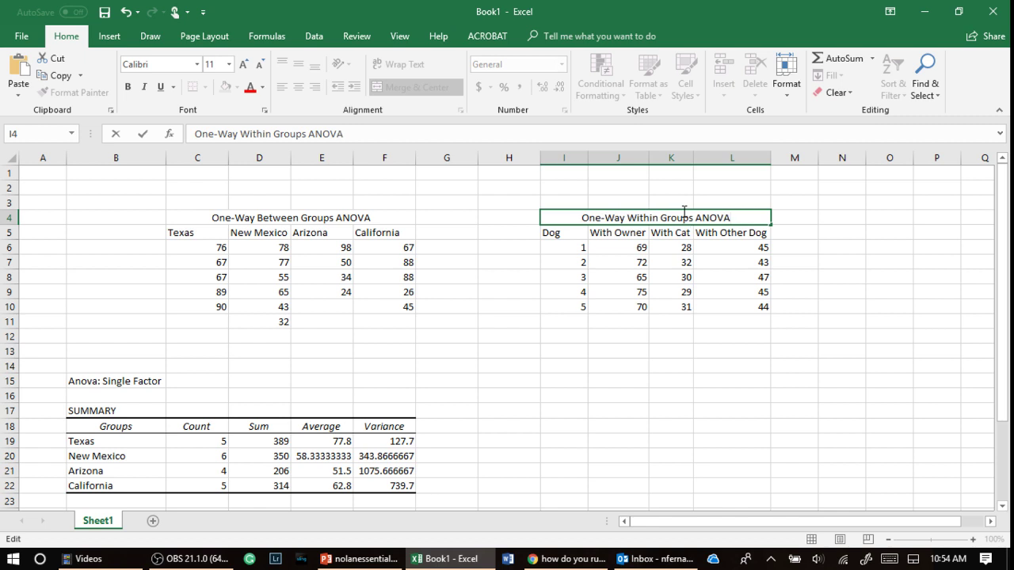
pyautogui.click(812, 316)
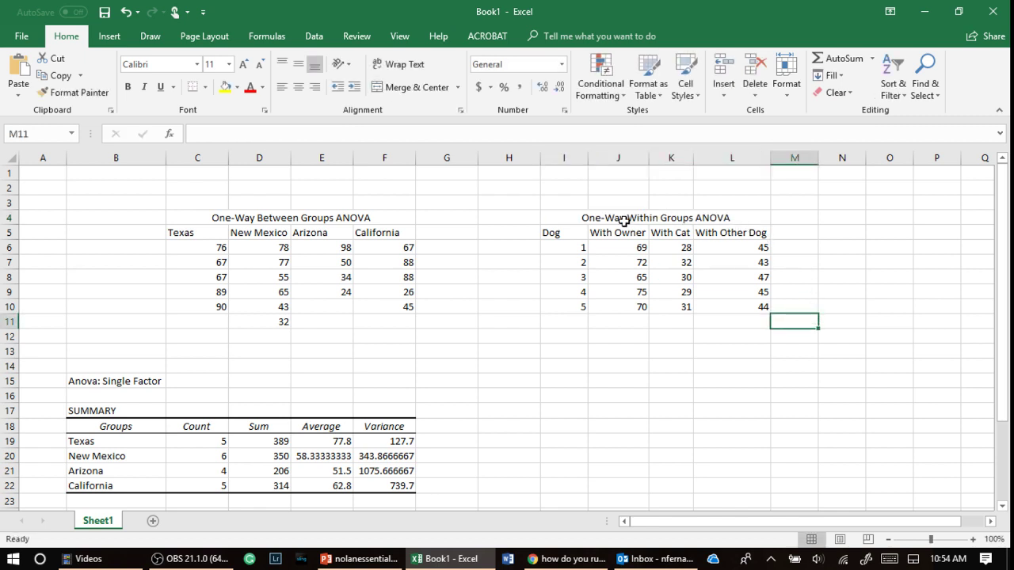
pyautogui.click(559, 245)
pyautogui.click(615, 246)
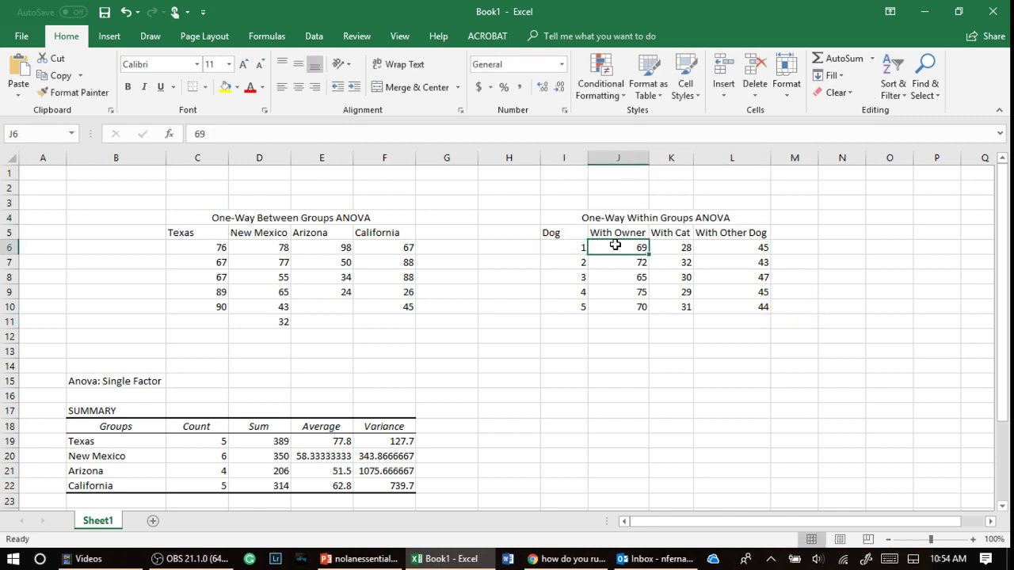
pyautogui.click(669, 245)
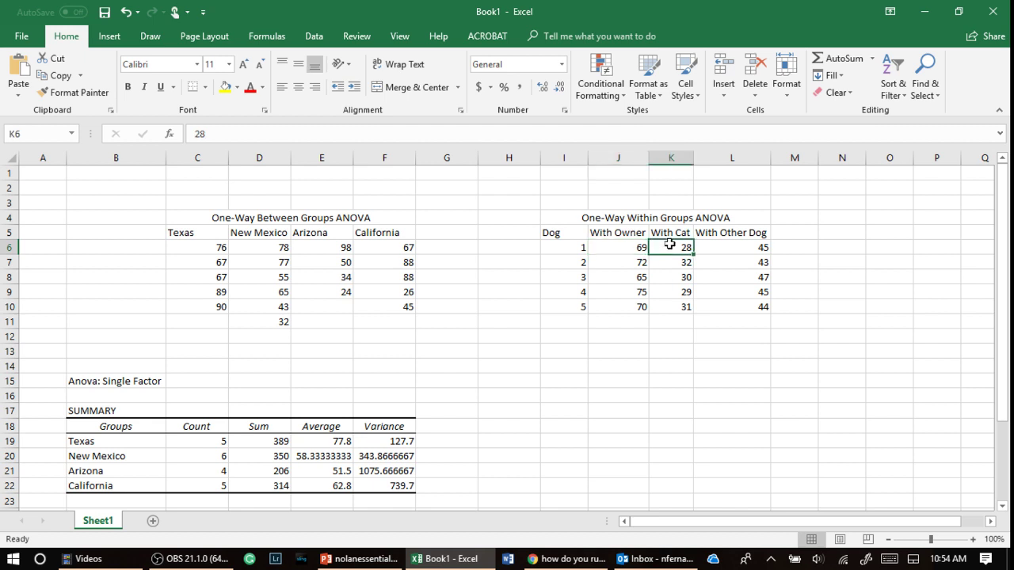
pyautogui.click(723, 247)
pyautogui.click(808, 299)
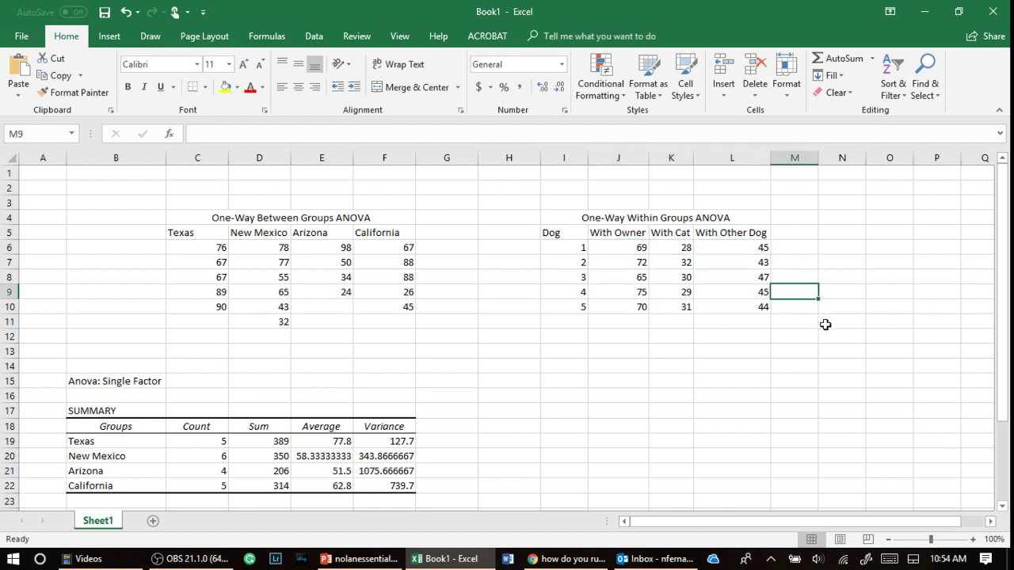
pyautogui.moveTo(133, 400); pyautogui.dragTo(281, 444)
pyautogui.click(527, 434)
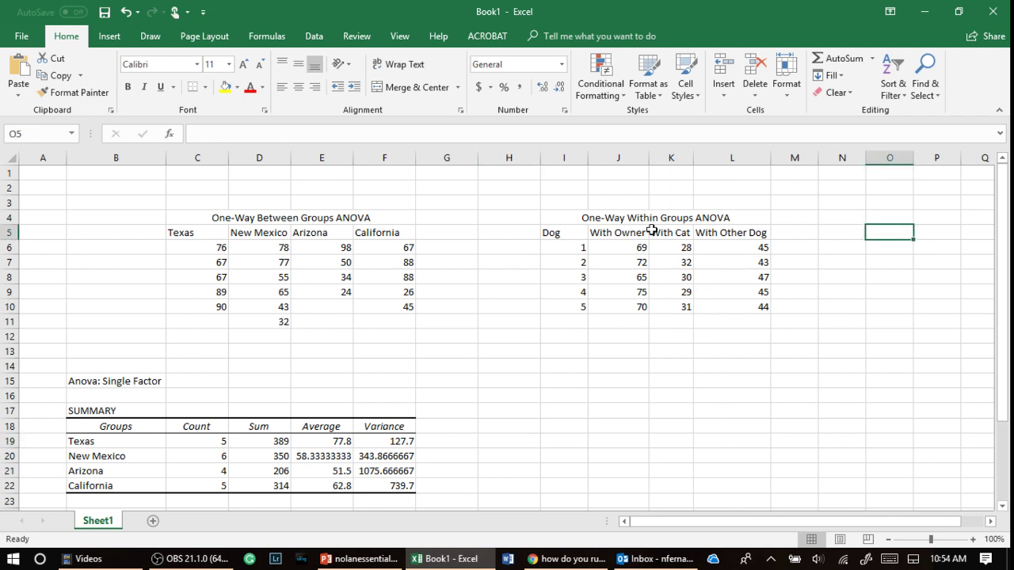
pyautogui.moveTo(555, 233); pyautogui.dragTo(573, 235)
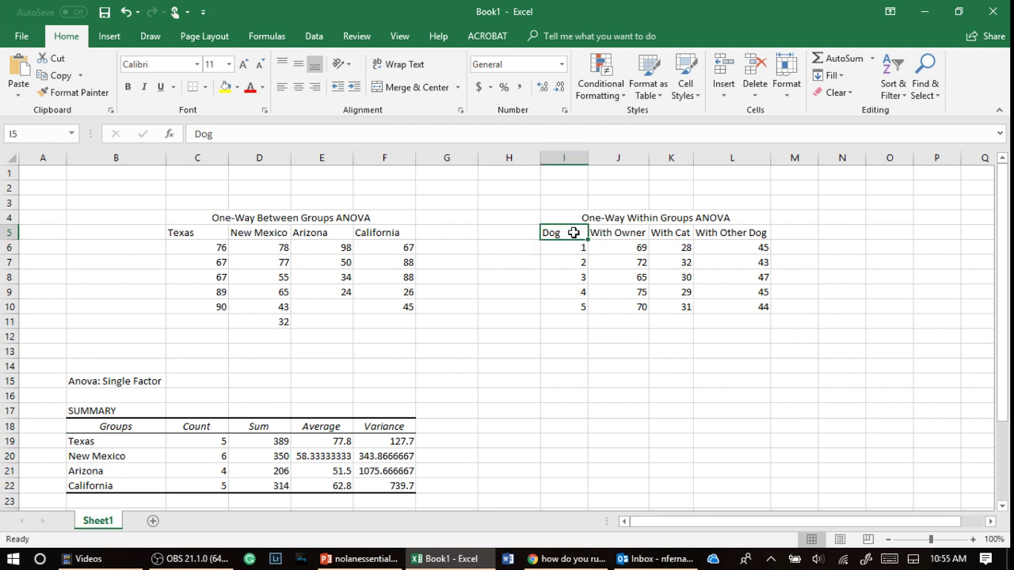
pyautogui.click(578, 249)
pyautogui.click(579, 264)
pyautogui.click(582, 278)
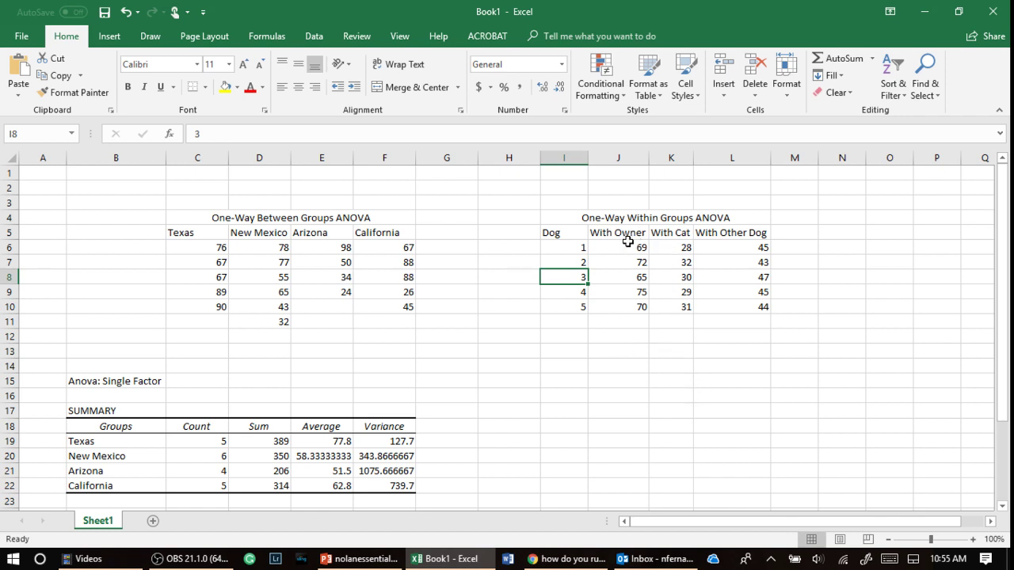
pyautogui.moveTo(630, 247); pyautogui.dragTo(758, 313)
pyautogui.click(732, 381)
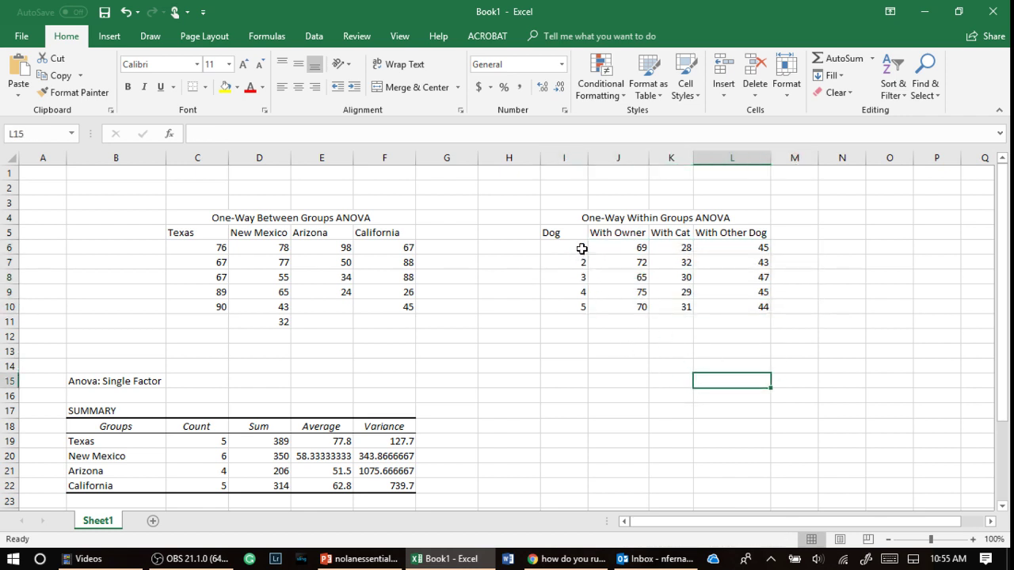
pyautogui.moveTo(581, 248); pyautogui.dragTo(577, 290)
pyautogui.click(204, 250)
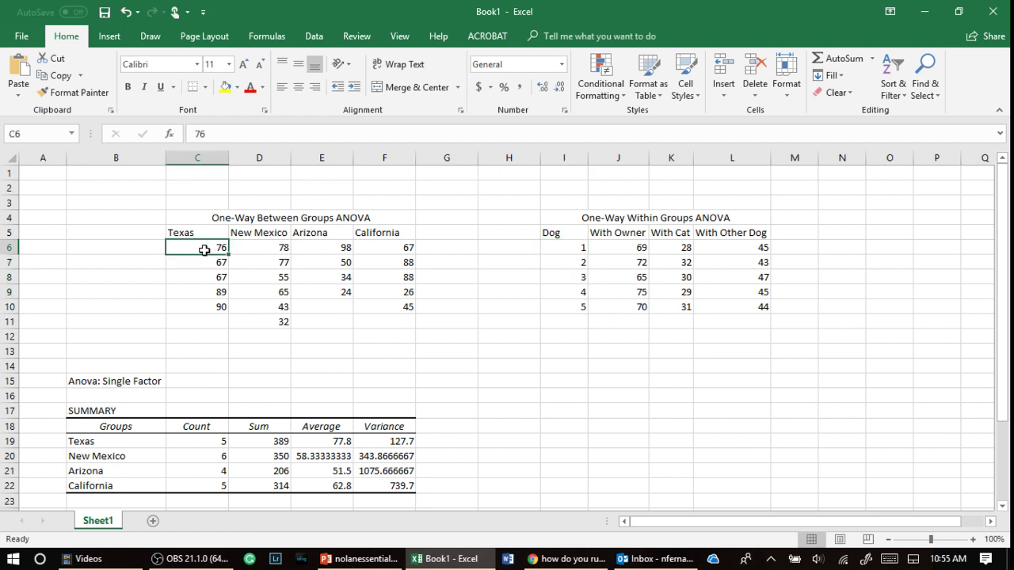
pyautogui.click(146, 245)
pyautogui.click(138, 273)
pyautogui.click(136, 266)
pyautogui.click(135, 277)
pyautogui.click(656, 336)
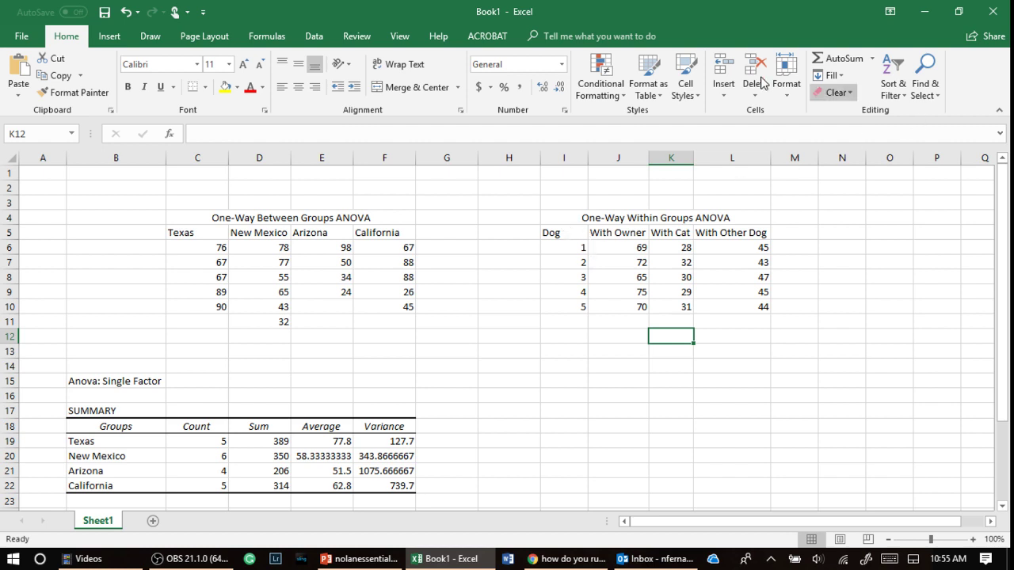
# - Choose Anova: Two-Factor Without Replication from the Data Analysis tools
pyautogui.click(313, 36)
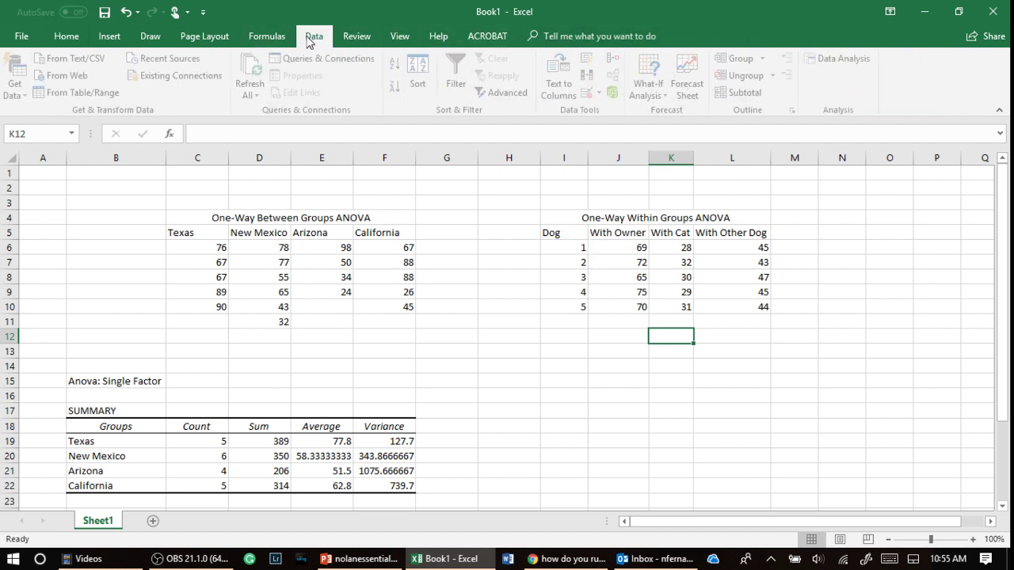
pyautogui.click(841, 60)
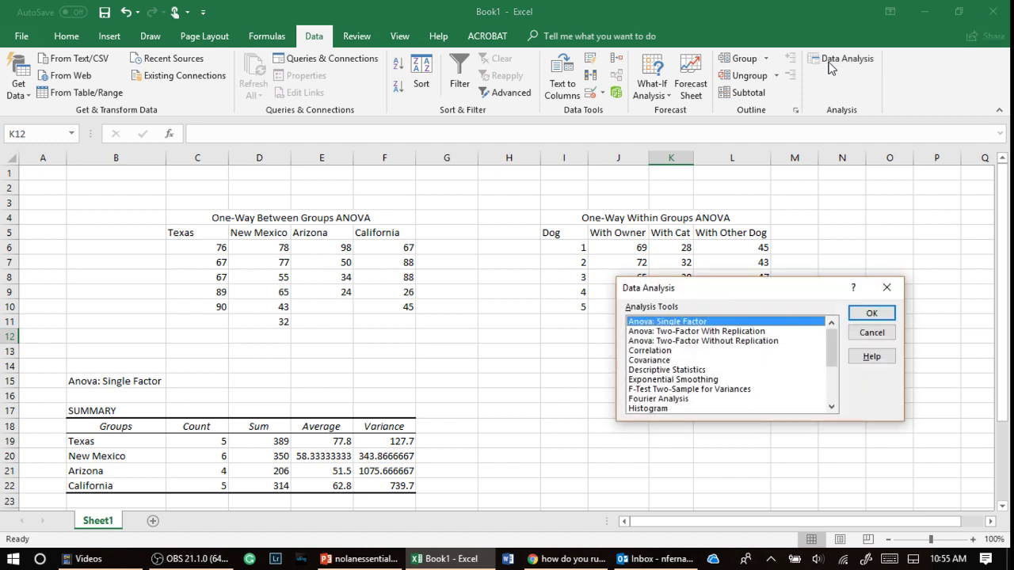
pyautogui.click(681, 342)
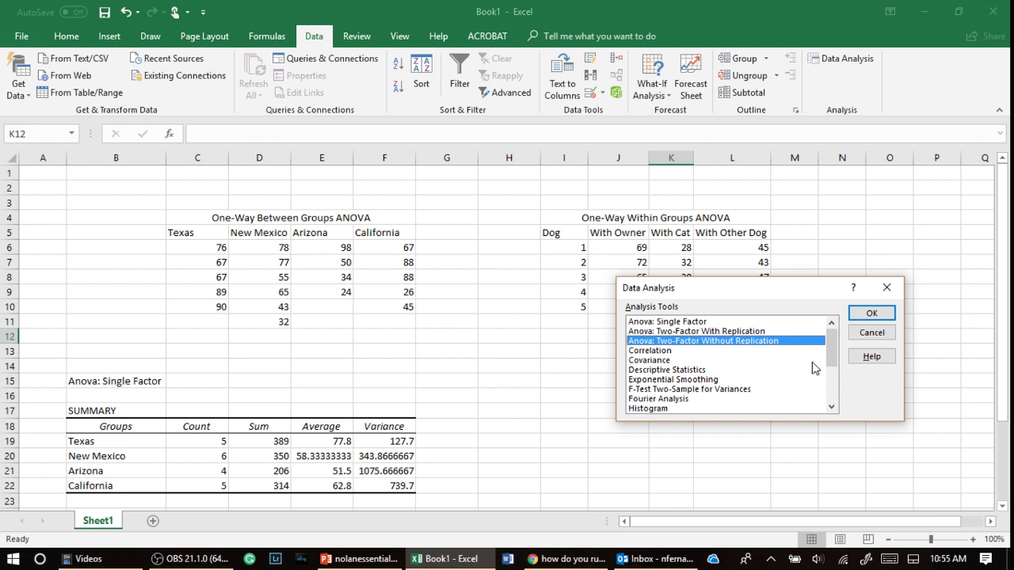
pyautogui.click(871, 314)
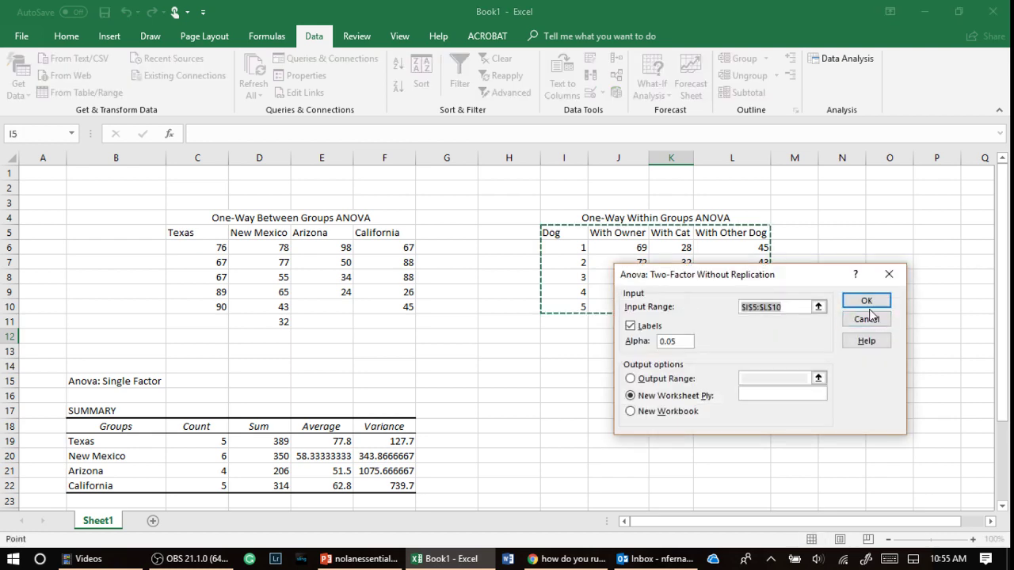
# - Run the ANOVA with input range I5:L10, labels, and output starting at I16
pyautogui.click(823, 305)
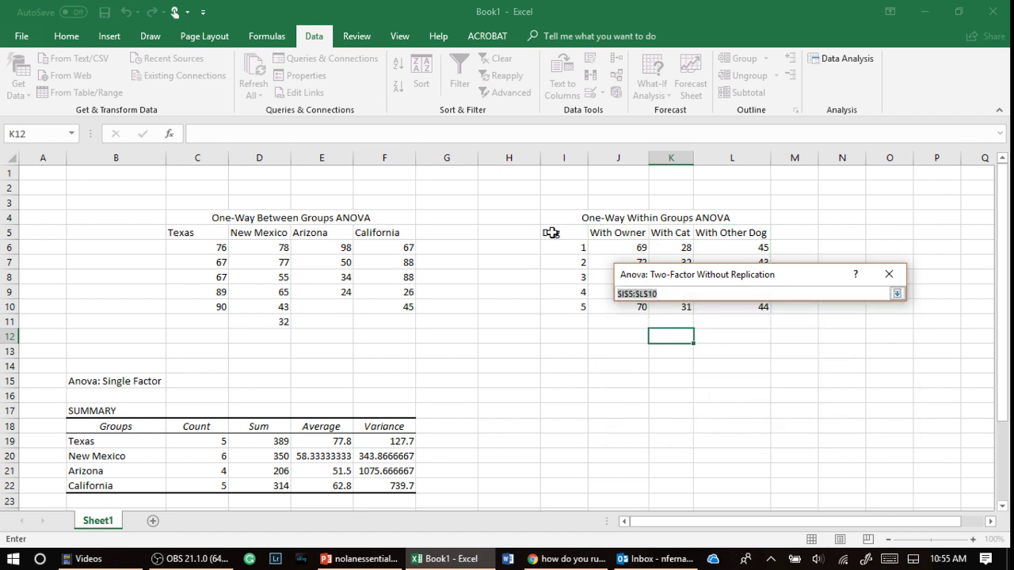
pyautogui.moveTo(549, 232); pyautogui.dragTo(728, 305)
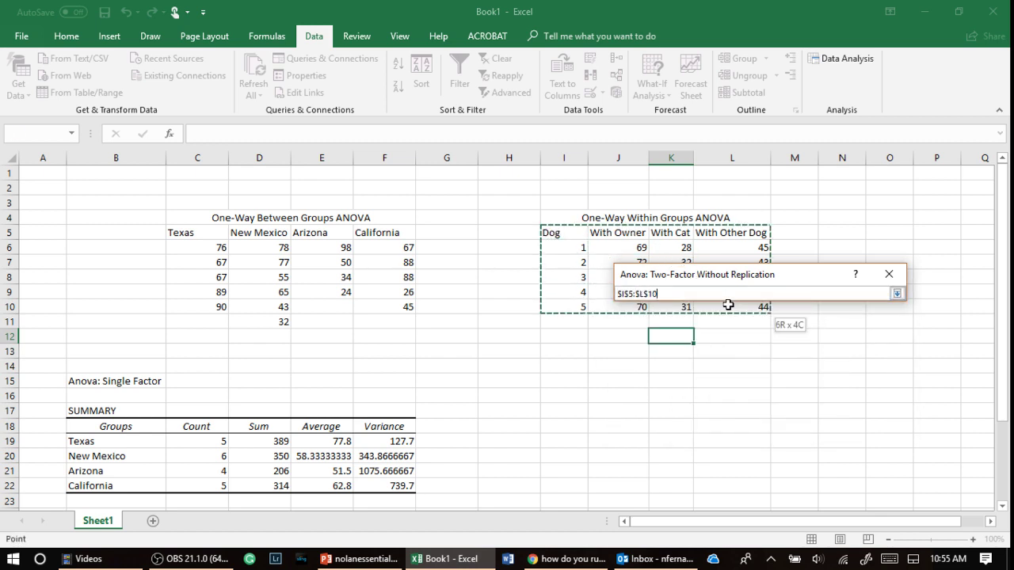
pyautogui.click(897, 293)
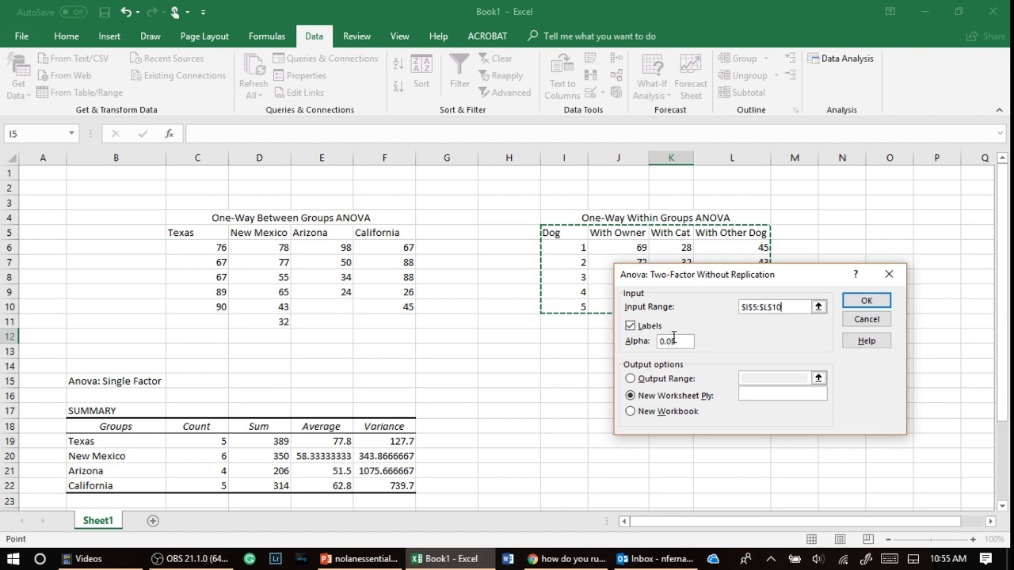
pyautogui.click(630, 378)
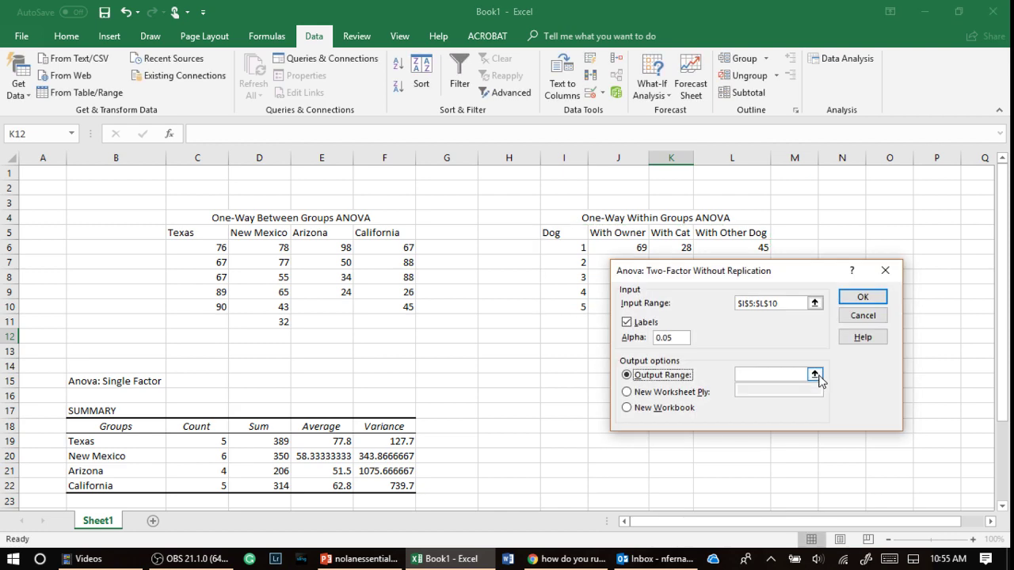
pyautogui.click(819, 378)
pyautogui.click(552, 396)
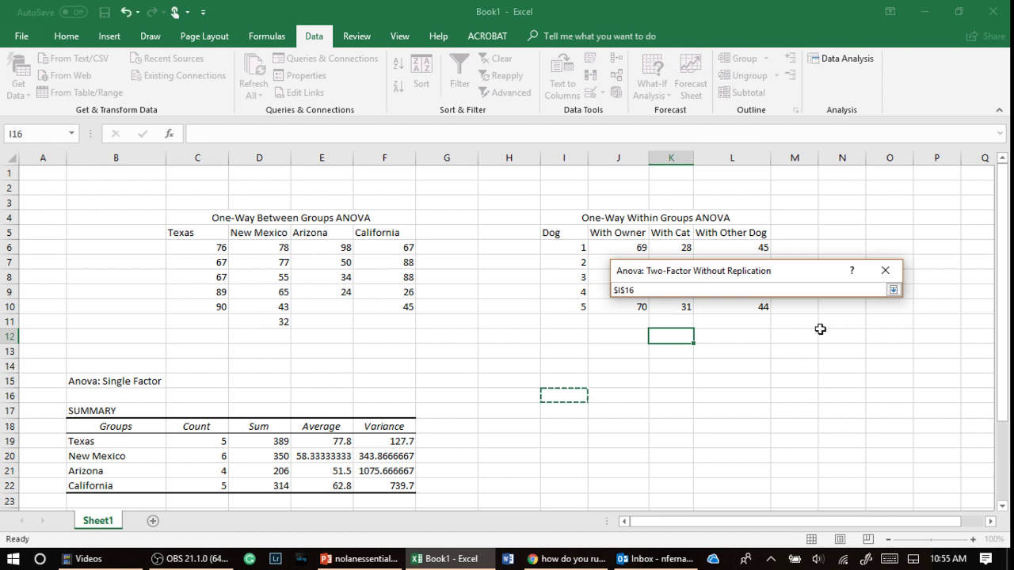
pyautogui.click(892, 290)
pyautogui.click(865, 299)
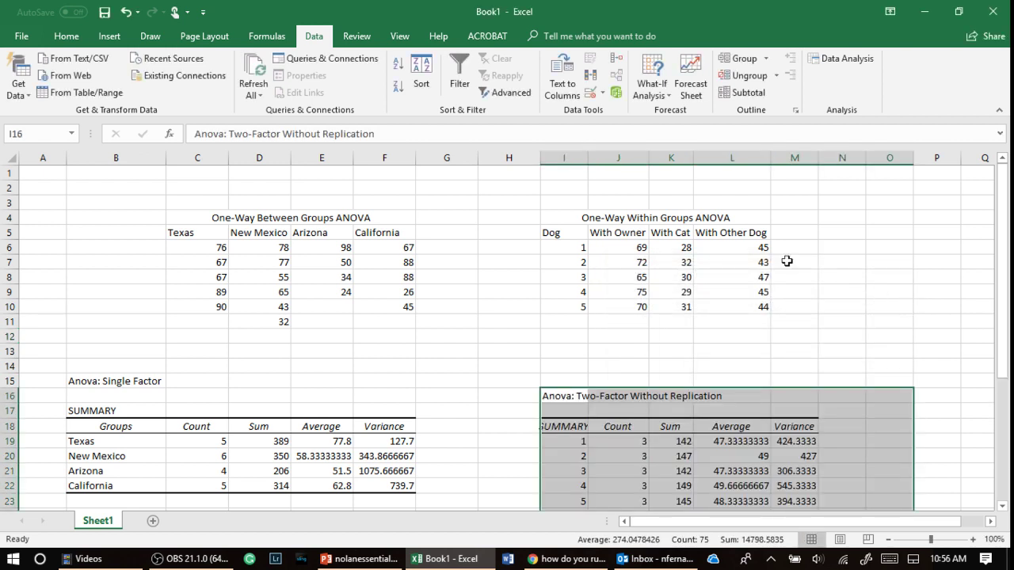
pyautogui.doubleClick(588, 158)
pyautogui.scroll(-5, 895, 285)
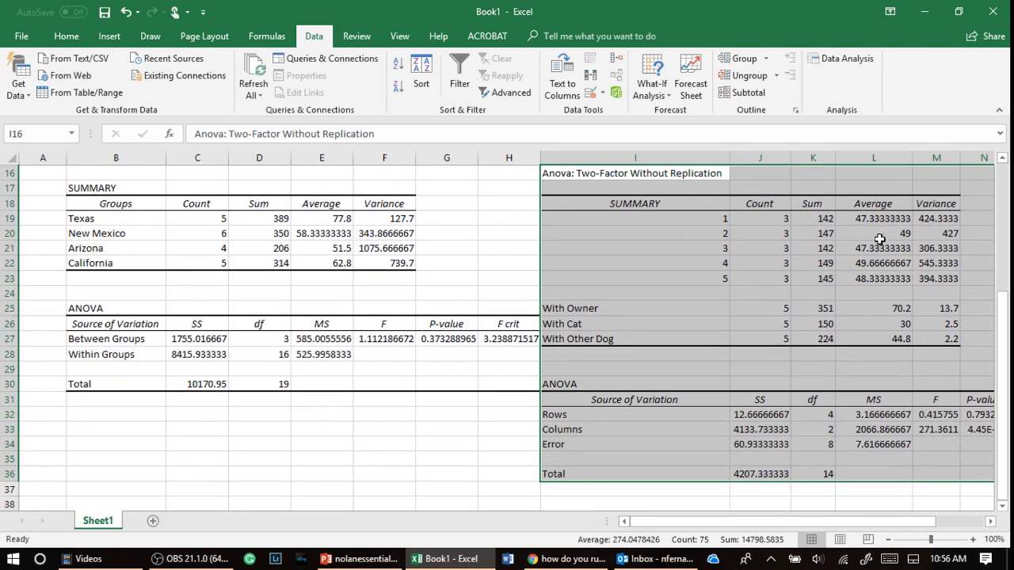
pyautogui.click(645, 215)
pyautogui.scroll(-2, 644, 314)
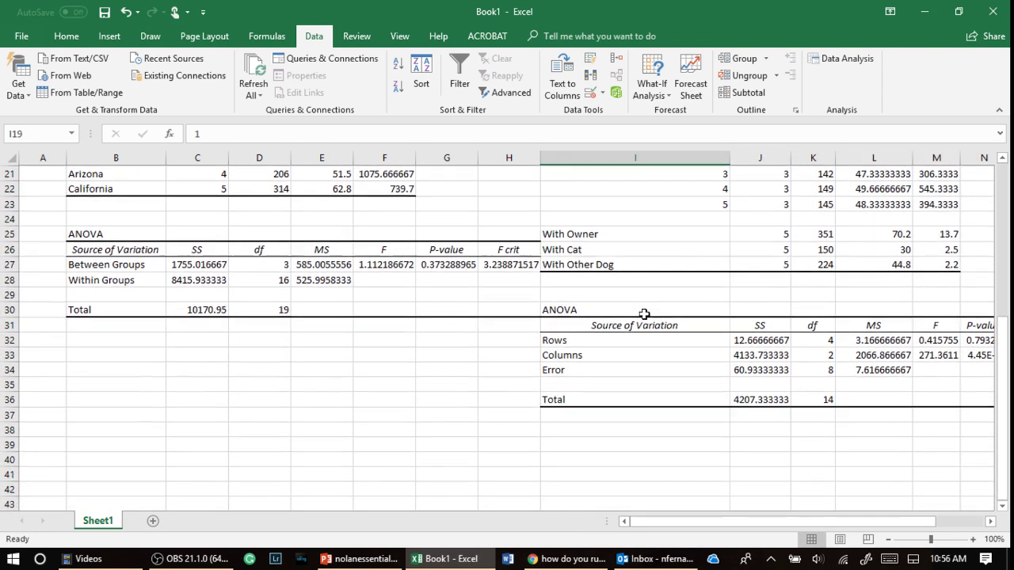
pyautogui.scroll(-2, 598, 309)
pyautogui.moveTo(677, 529); pyautogui.dragTo(781, 533)
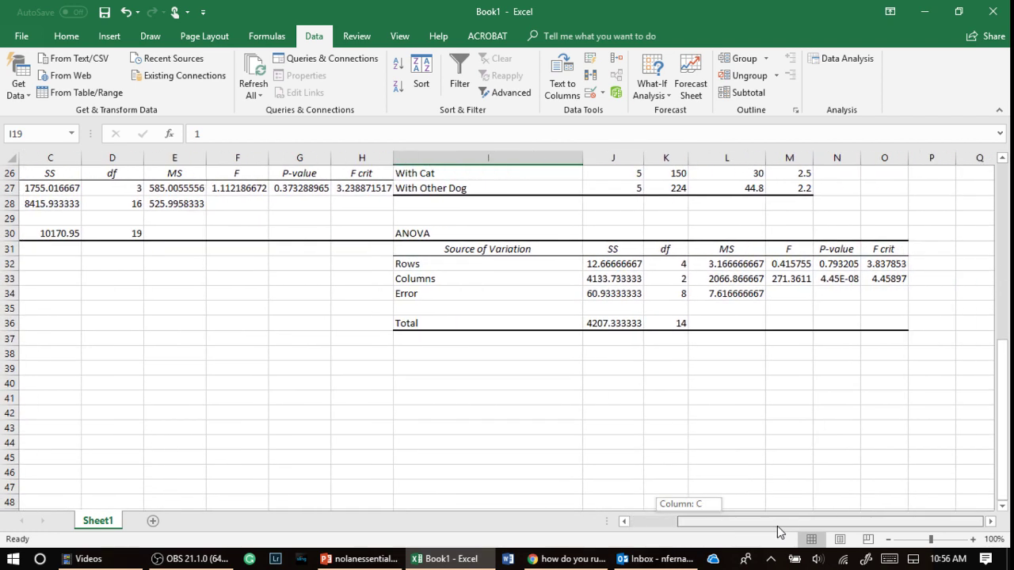
pyautogui.click(449, 266)
pyautogui.click(449, 280)
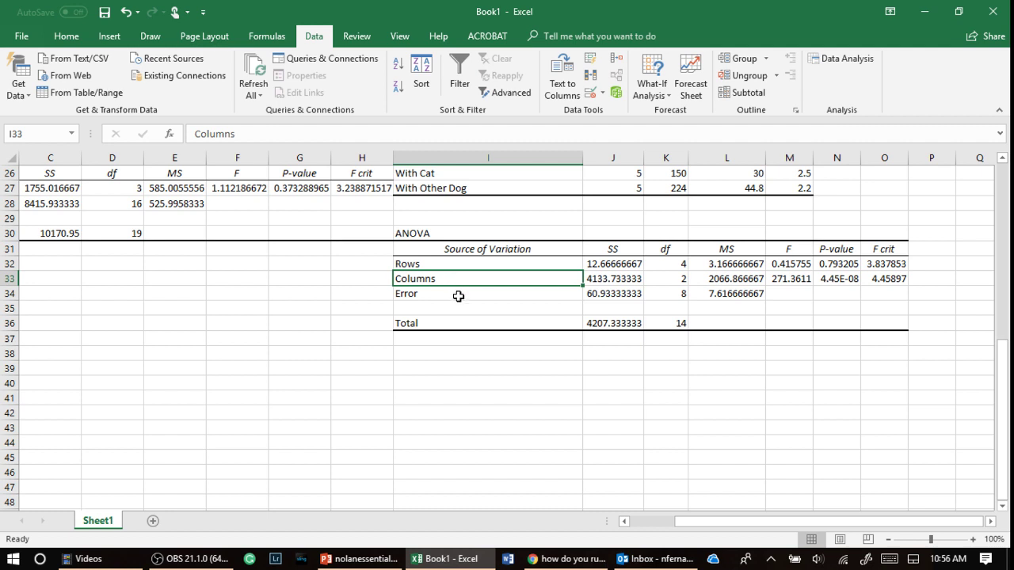
pyautogui.click(458, 295)
pyautogui.click(778, 265)
pyautogui.click(785, 276)
pyautogui.click(789, 266)
pyautogui.click(789, 279)
pyautogui.click(788, 266)
pyautogui.click(472, 267)
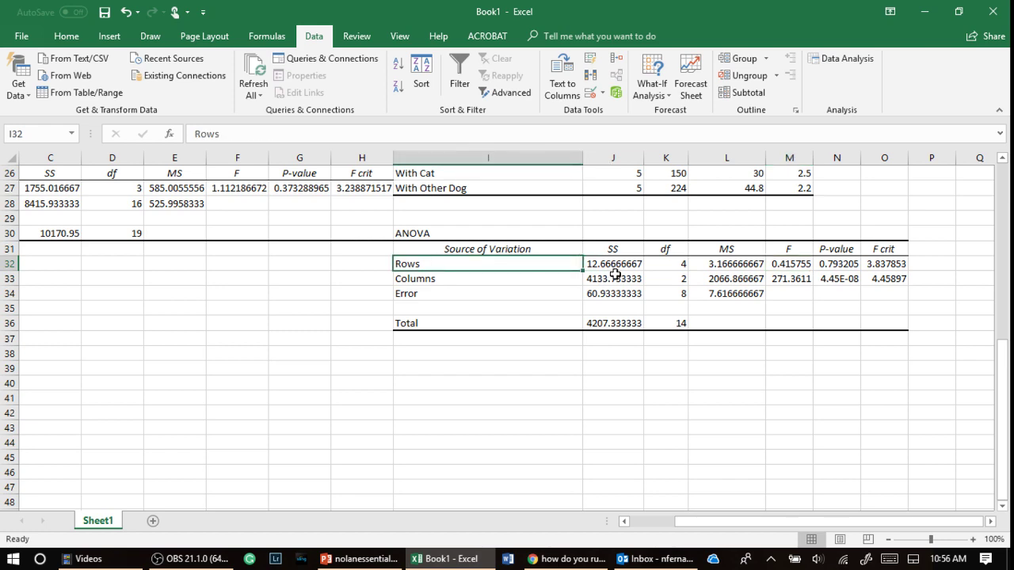
pyautogui.scroll(3, 804, 281)
pyautogui.click(793, 418)
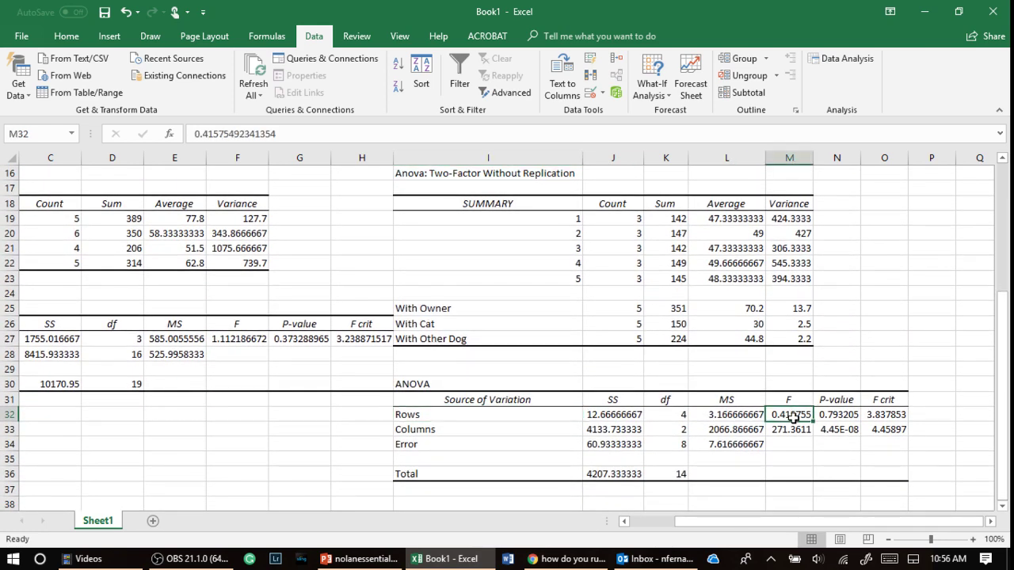
pyautogui.click(898, 415)
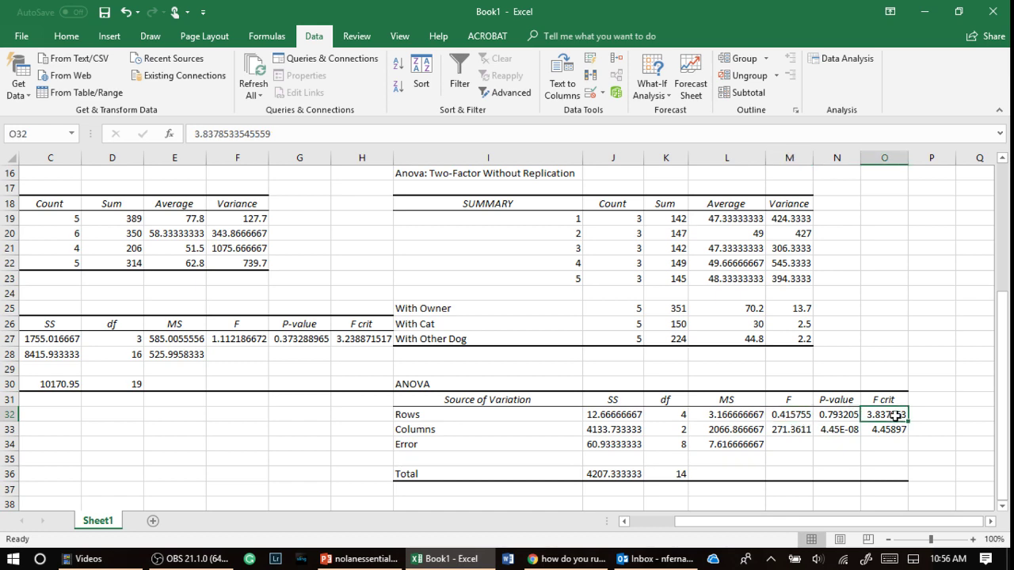
pyautogui.scroll(5, 765, 420)
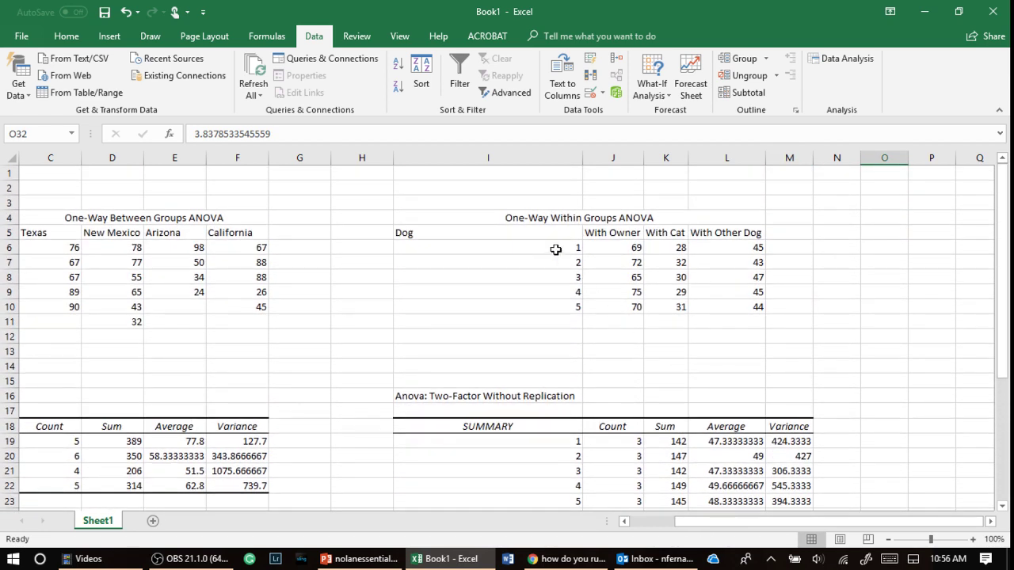
pyautogui.click(556, 250)
pyautogui.click(561, 263)
pyautogui.click(567, 277)
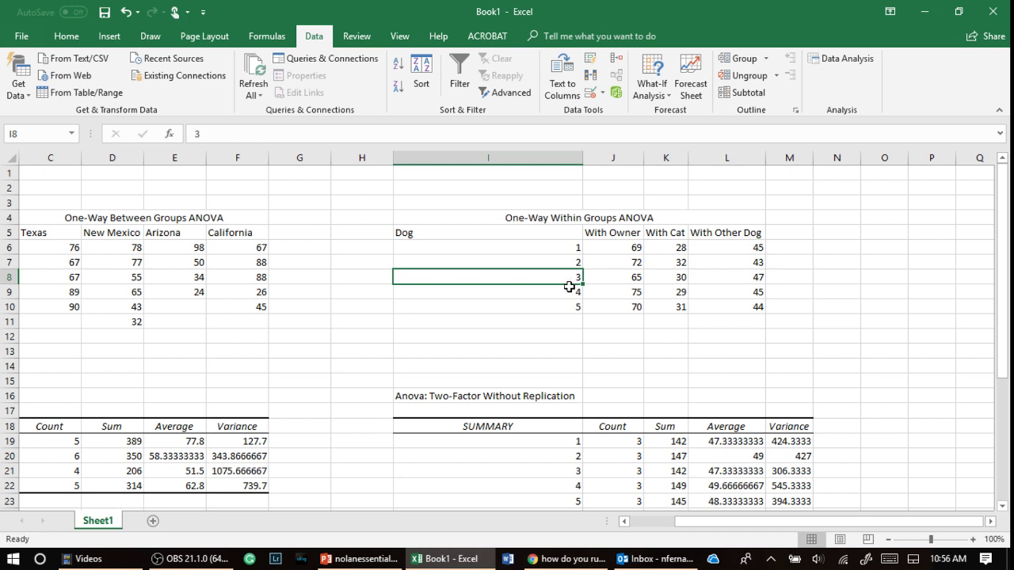
pyautogui.click(568, 290)
pyautogui.click(566, 305)
pyautogui.click(562, 247)
pyautogui.click(565, 262)
pyautogui.click(565, 278)
pyautogui.click(570, 292)
pyautogui.click(571, 304)
pyautogui.click(602, 232)
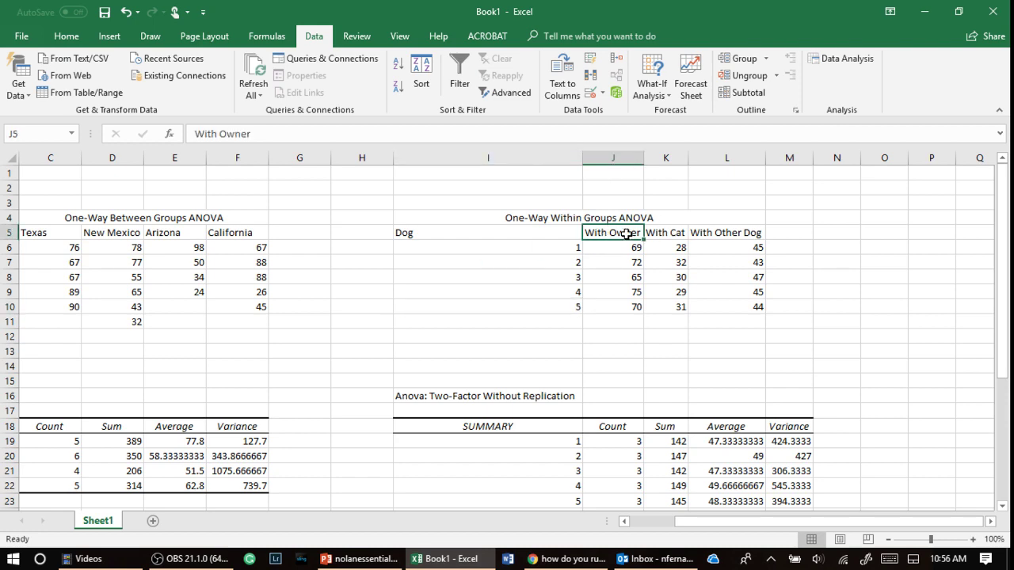
pyautogui.click(510, 245)
pyautogui.click(591, 232)
pyautogui.click(672, 229)
pyautogui.click(711, 235)
pyautogui.scroll(-7, 855, 307)
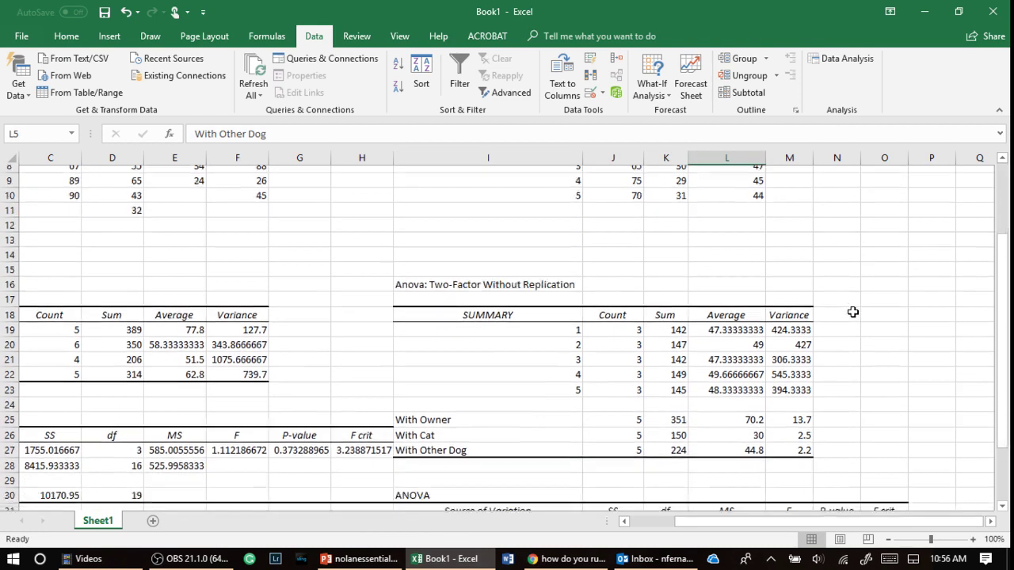
pyautogui.click(468, 358)
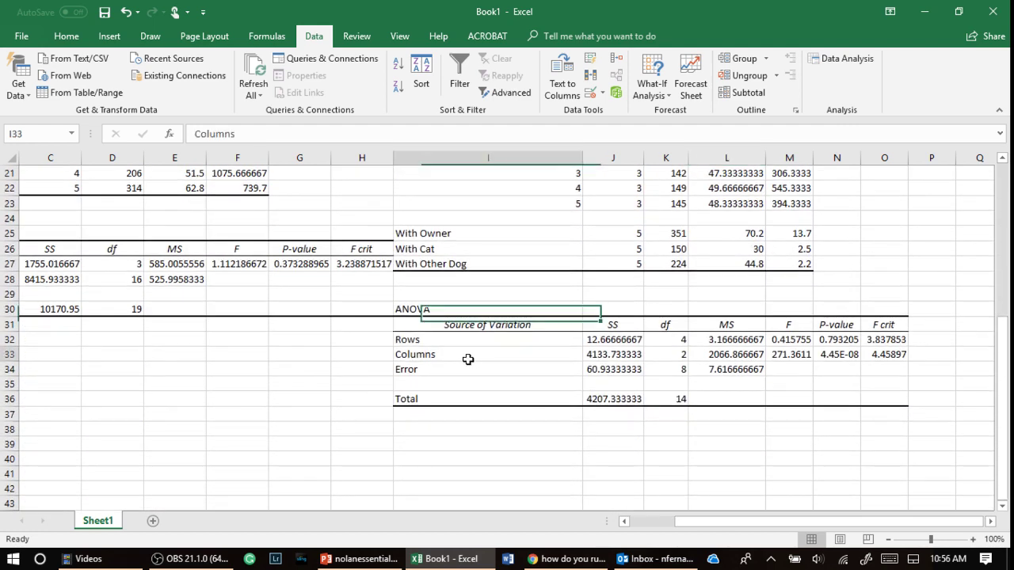
pyautogui.click(782, 356)
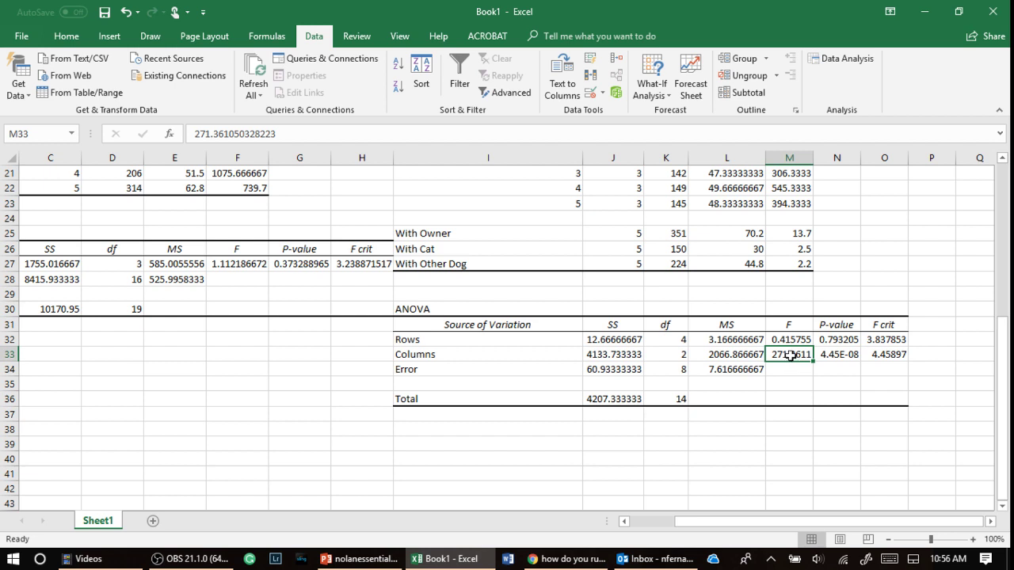
pyautogui.click(889, 357)
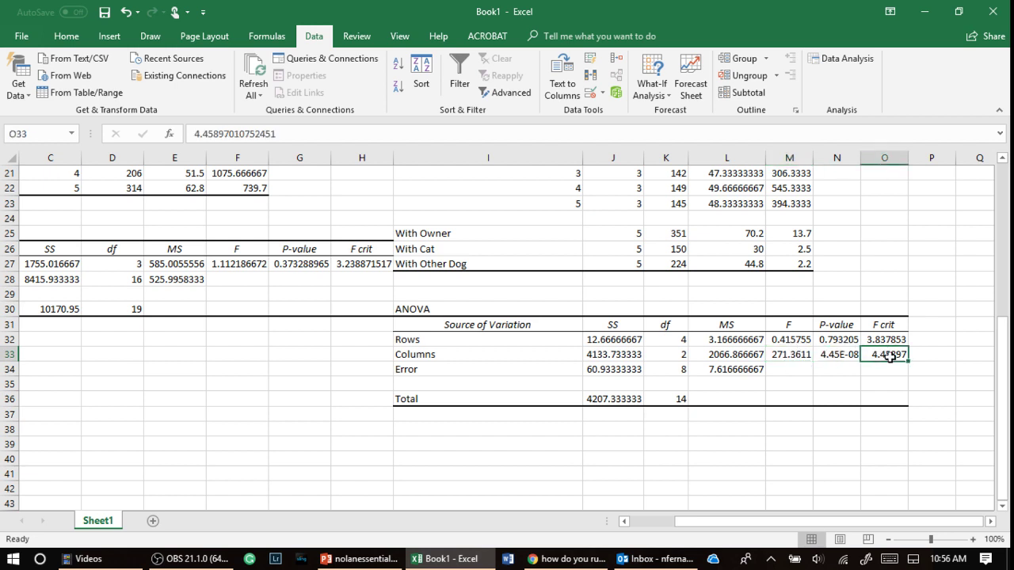
pyautogui.click(833, 356)
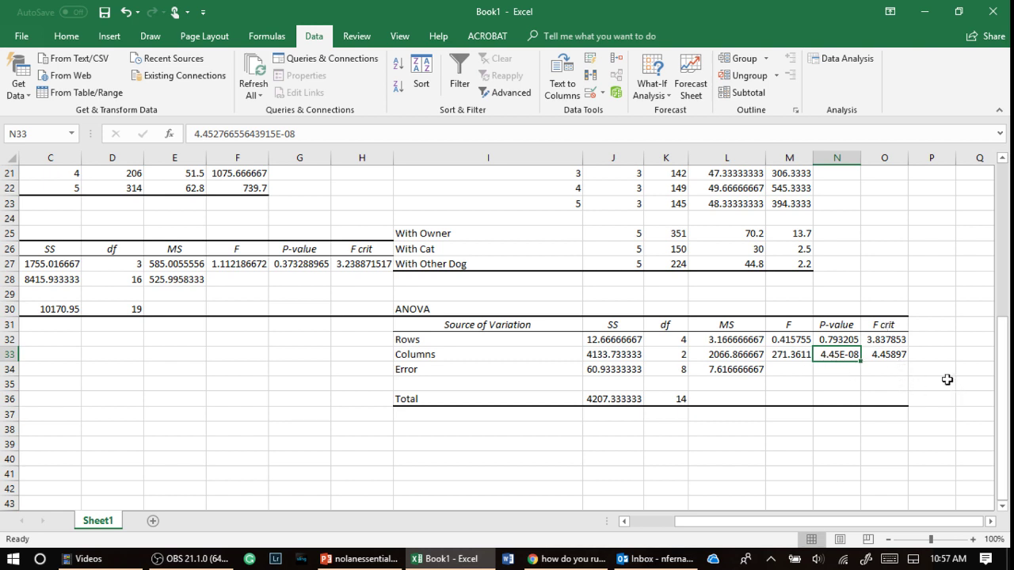
pyautogui.click(797, 356)
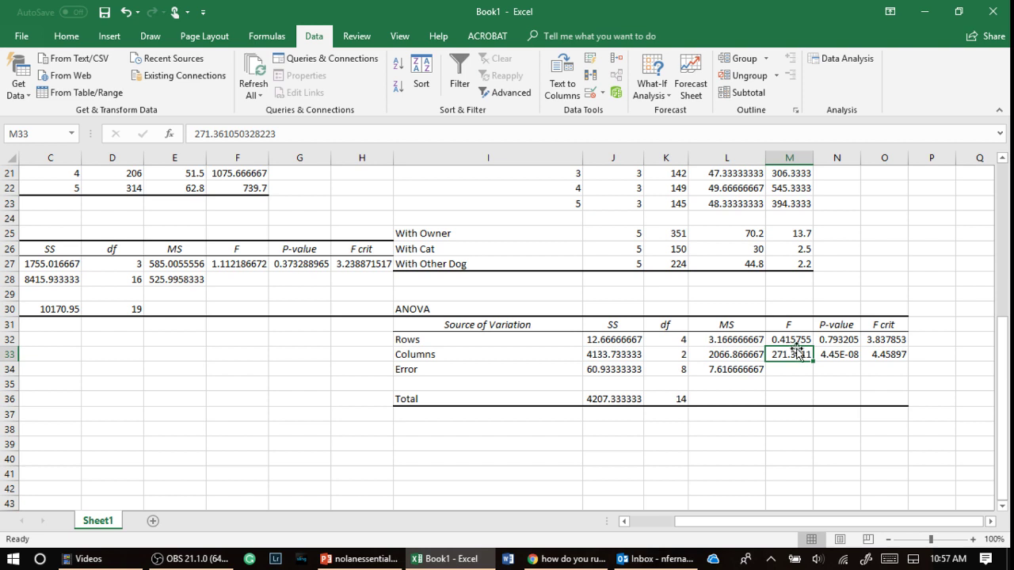
pyautogui.click(792, 339)
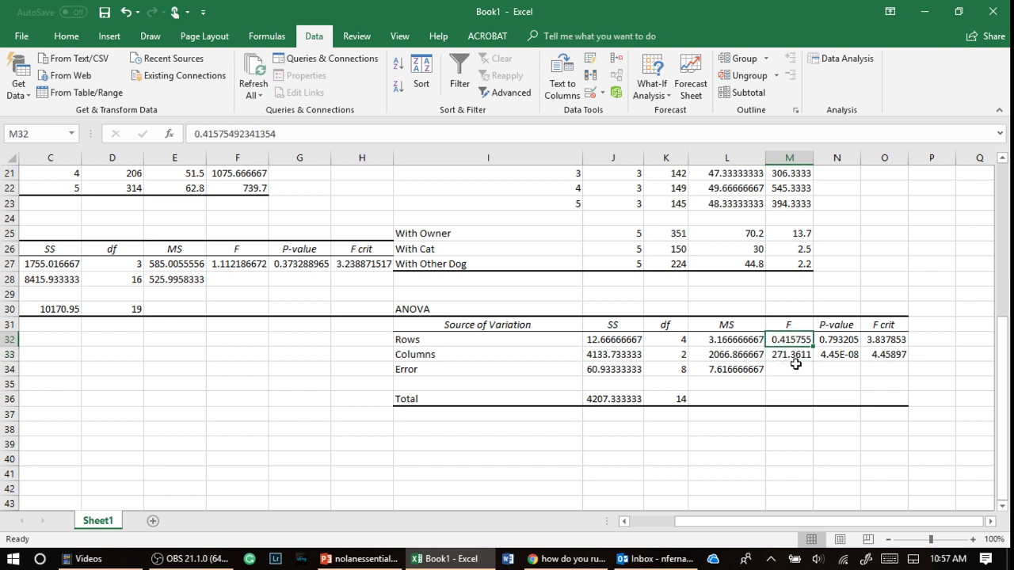
pyautogui.click(838, 59)
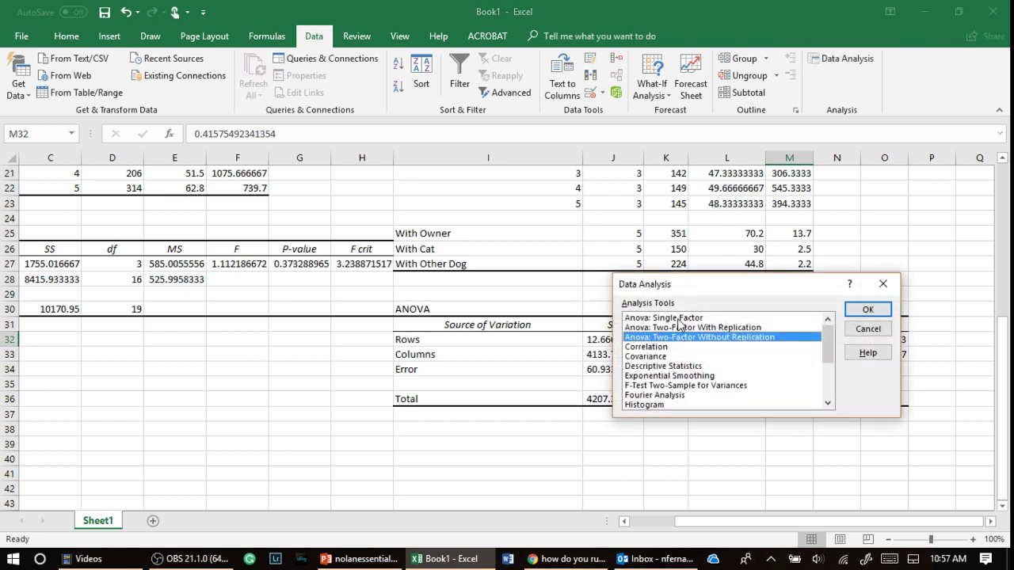
pyautogui.click(879, 329)
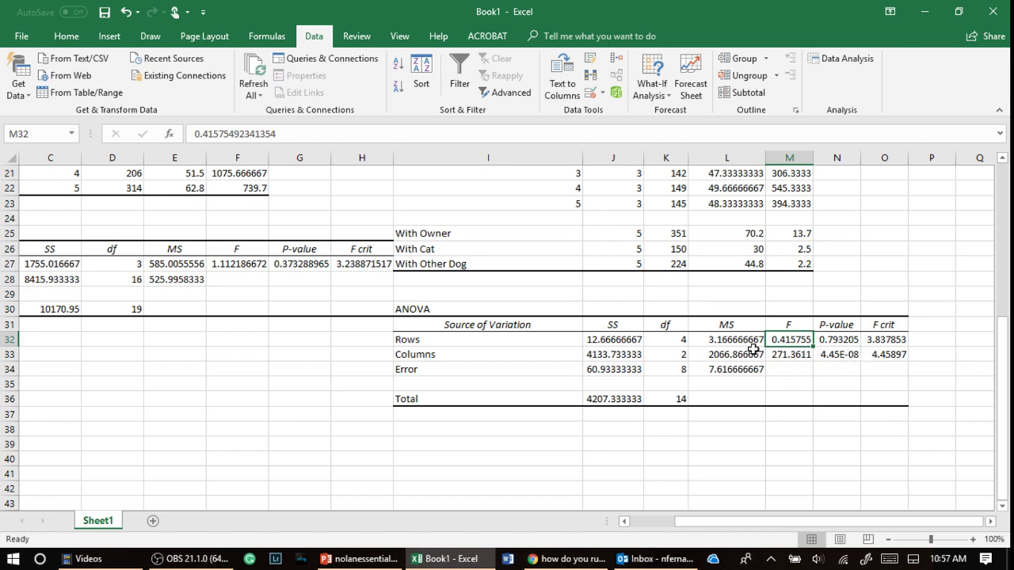
pyautogui.click(420, 355)
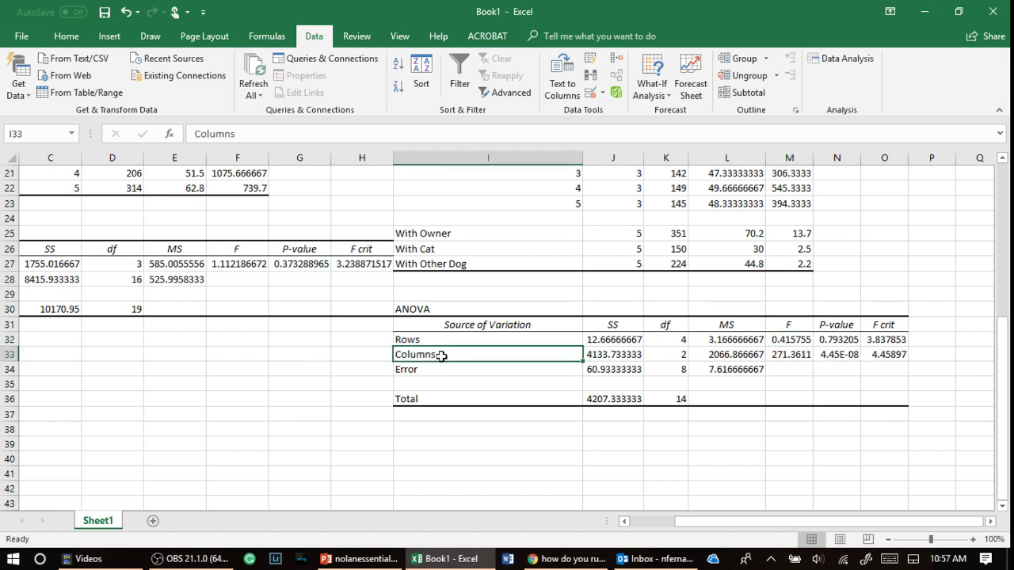
pyautogui.scroll(3, 561, 326)
pyautogui.scroll(4, 561, 326)
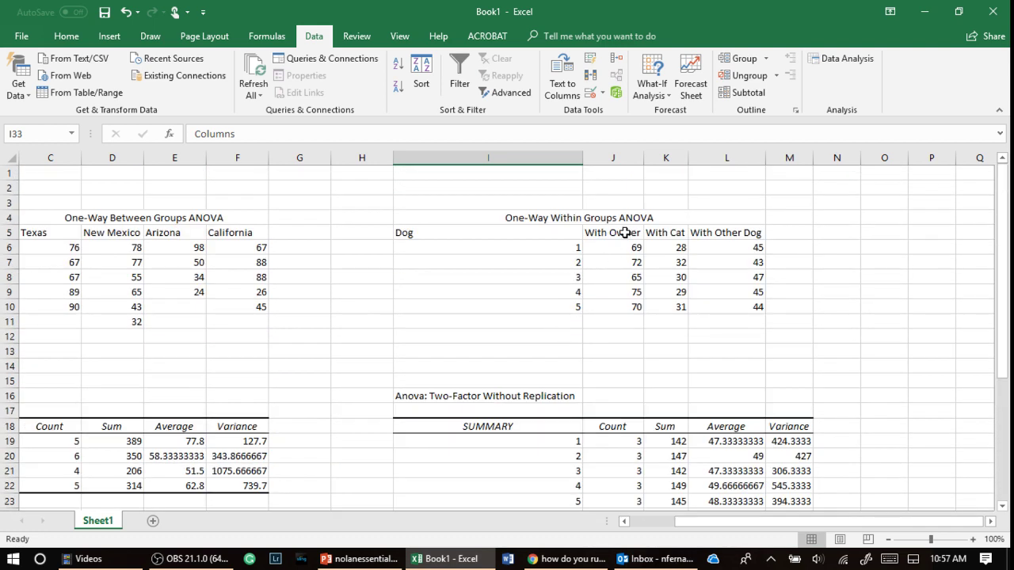
pyautogui.click(634, 232)
pyautogui.click(673, 232)
pyautogui.click(732, 231)
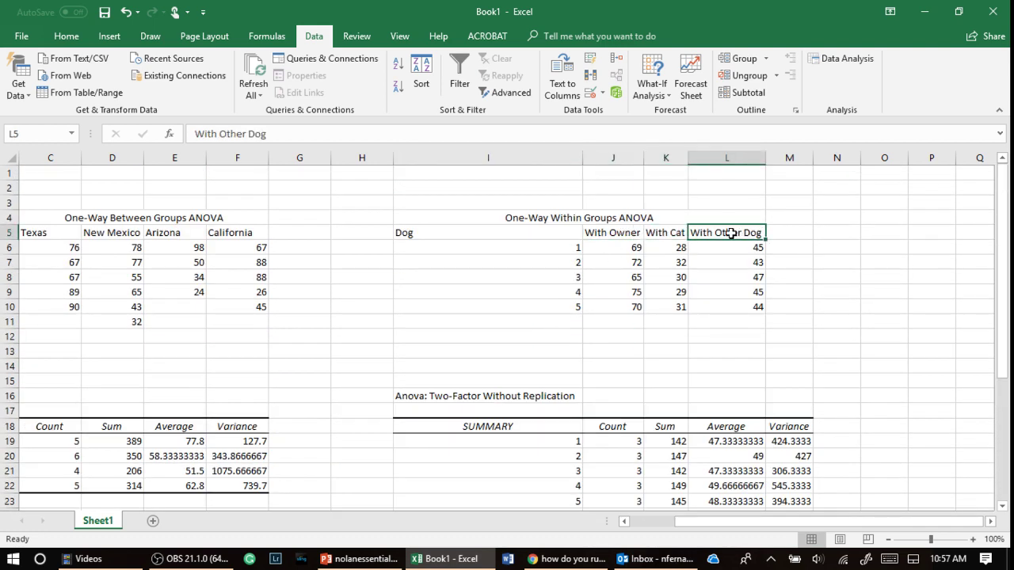
pyautogui.click(548, 245)
pyautogui.click(632, 232)
pyautogui.moveTo(673, 232); pyautogui.dragTo(720, 230)
pyautogui.click(720, 233)
pyautogui.scroll(-7, 720, 267)
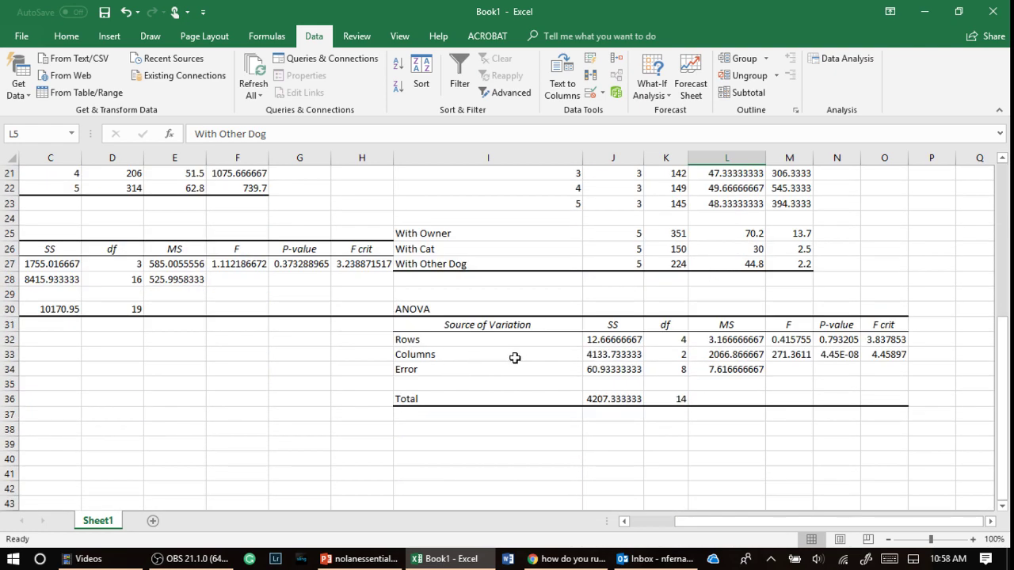
pyautogui.click(881, 354)
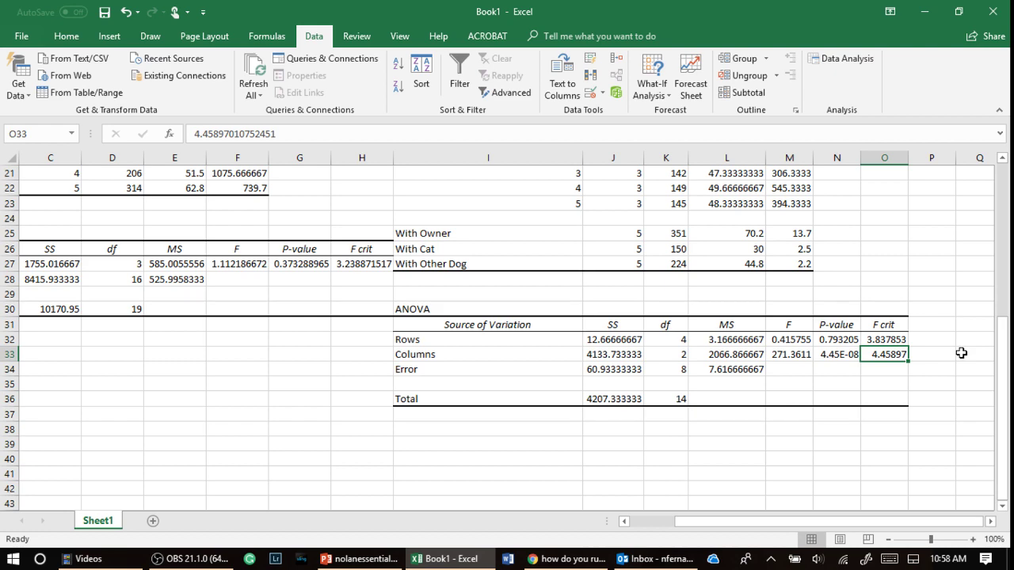
# - Scroll back to the top of the sheet and switch to the OBS recorder from the taskbar
pyautogui.scroll(7, 919, 323)
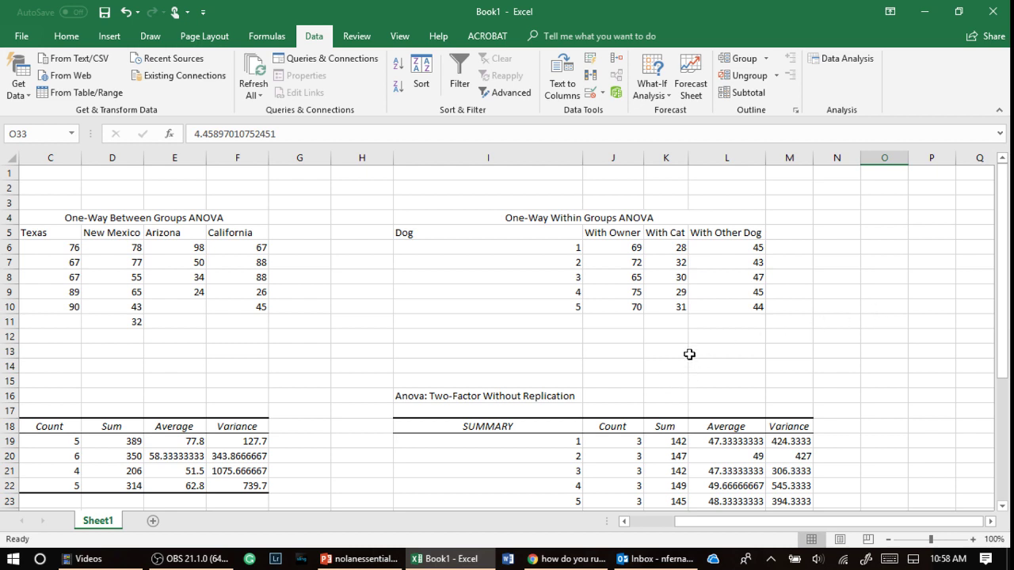
pyautogui.click(197, 561)
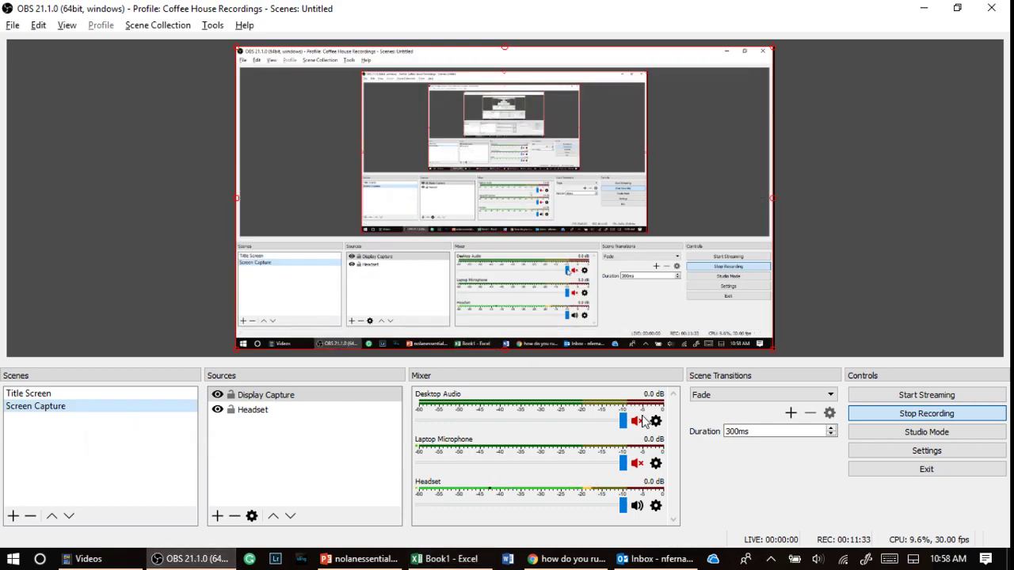